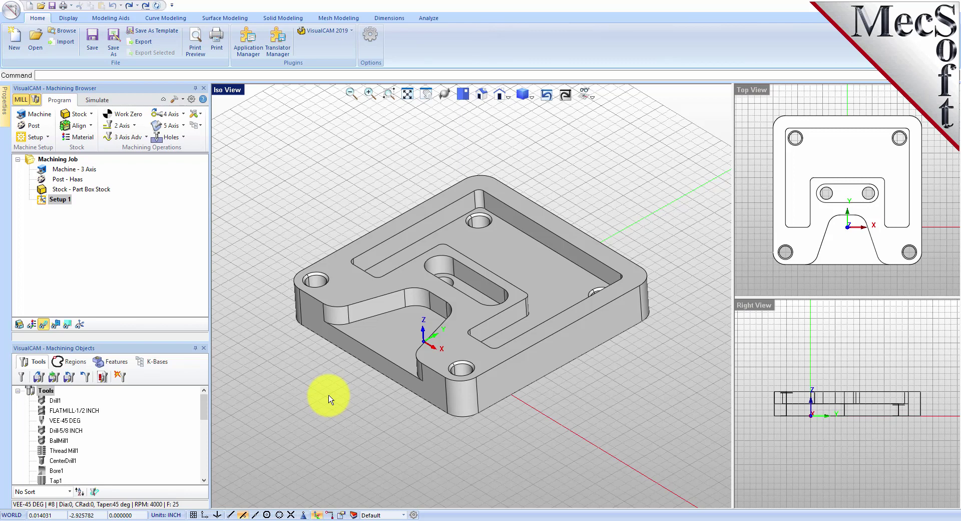
right_drag(467, 473, 468, 419)
click(478, 304)
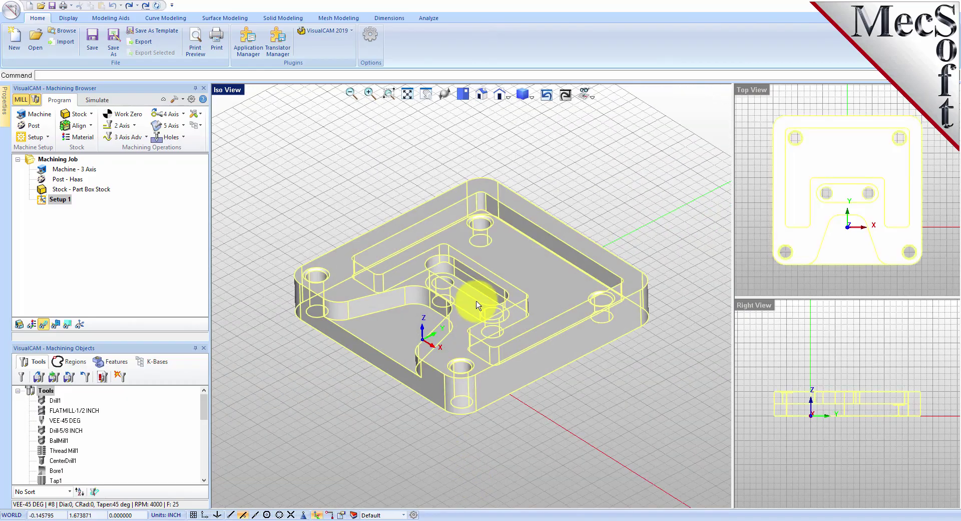
scroll(484, 276, up, 2)
scroll(454, 283, up, 2)
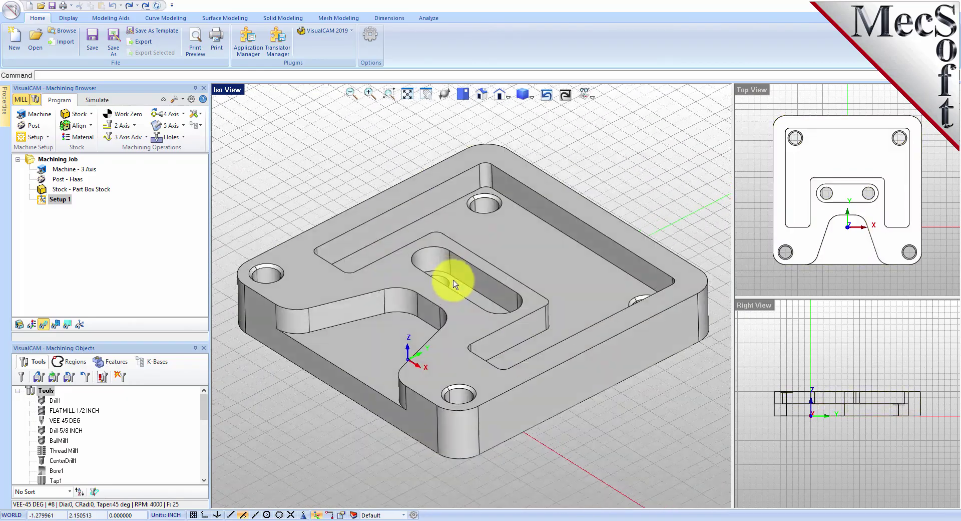
click(293, 415)
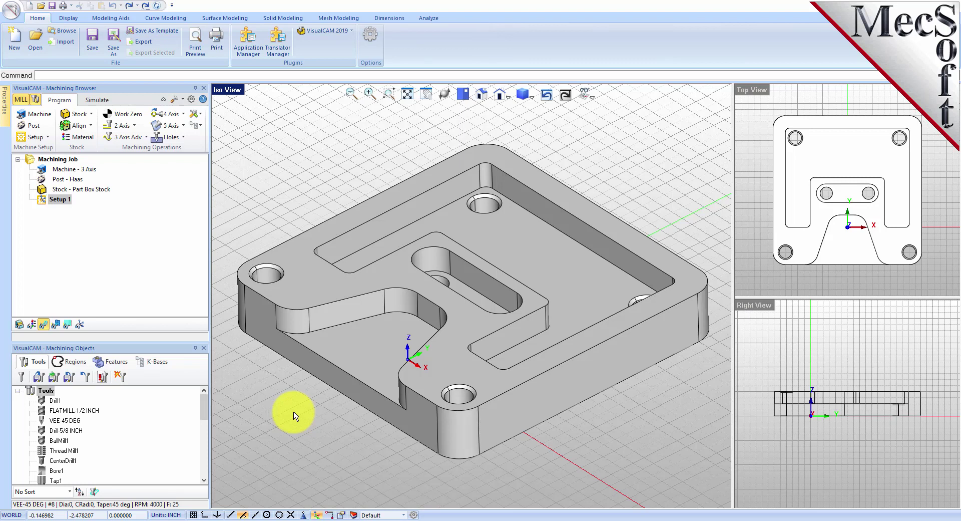
click(359, 325)
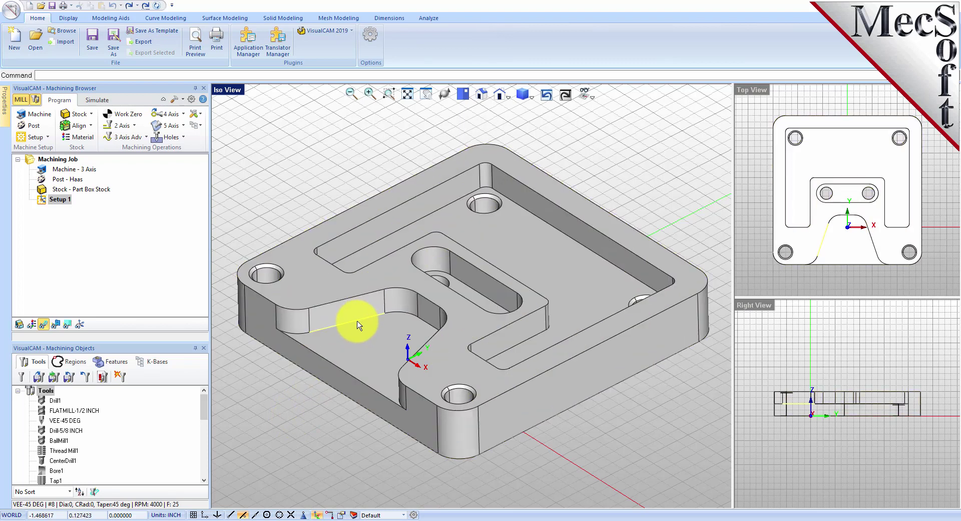
Select the part and review its shell count, face count and dimensions in Part Info, then clear the selection.
click(365, 277)
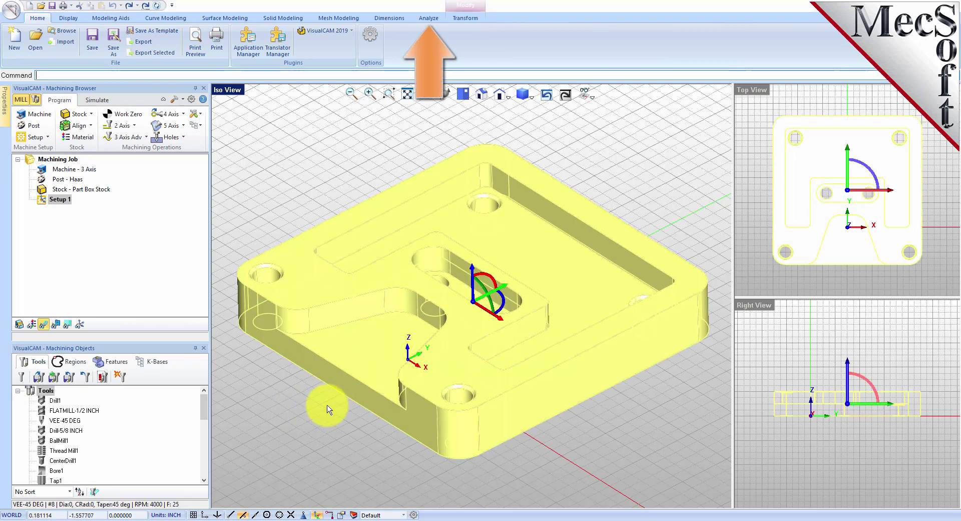
click(428, 18)
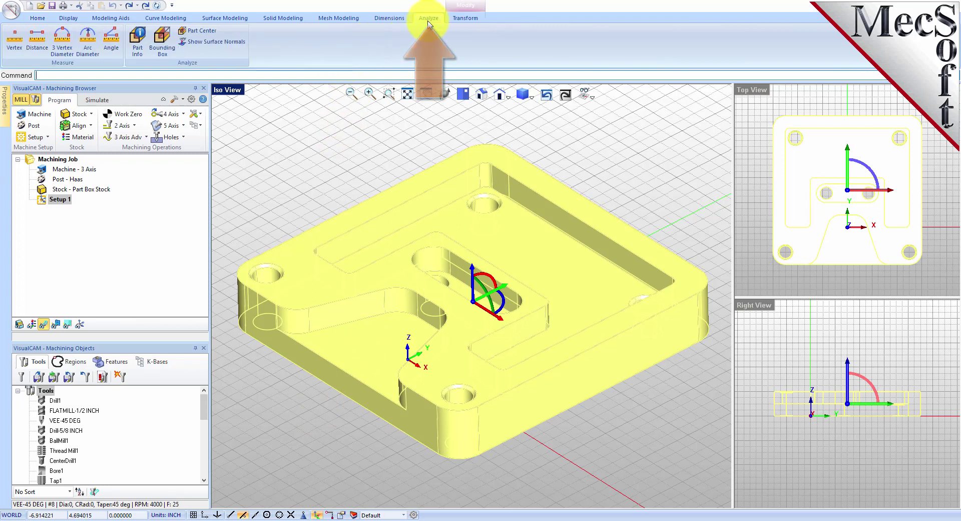
click(140, 41)
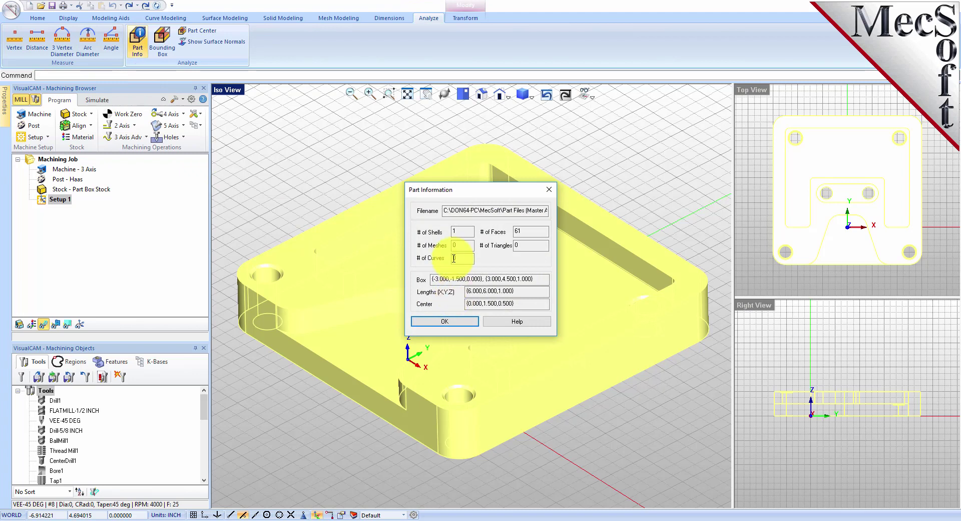
double_click(458, 231)
double_click(531, 231)
double_click(458, 231)
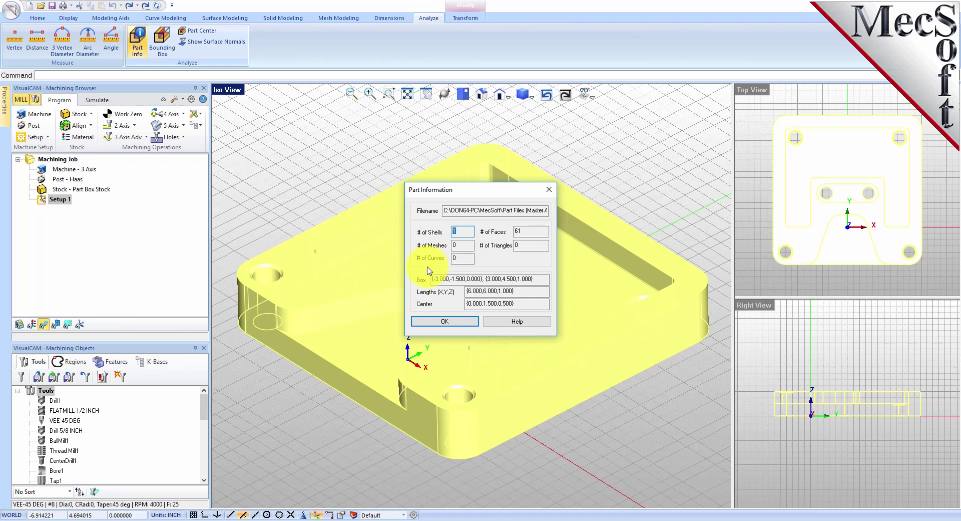
click(444, 321)
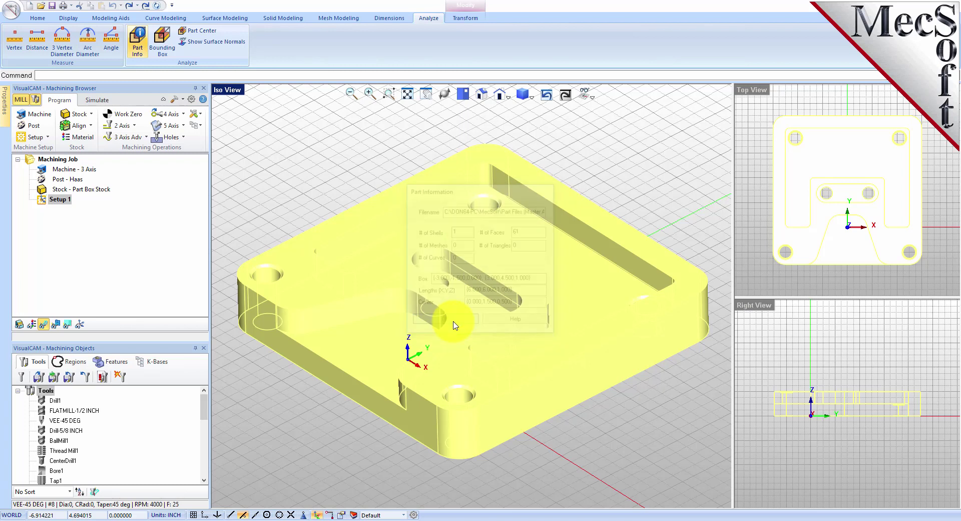
click(284, 413)
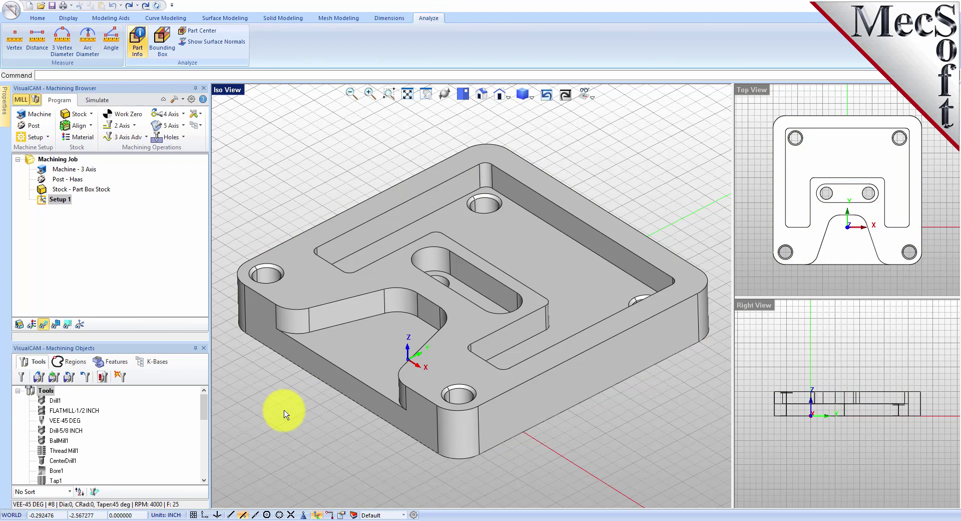
Set the Automatic Feature Machining knowledge base to DefaultAFM_INCH.vkb in the Features preferences and accept the preferences.
click(193, 101)
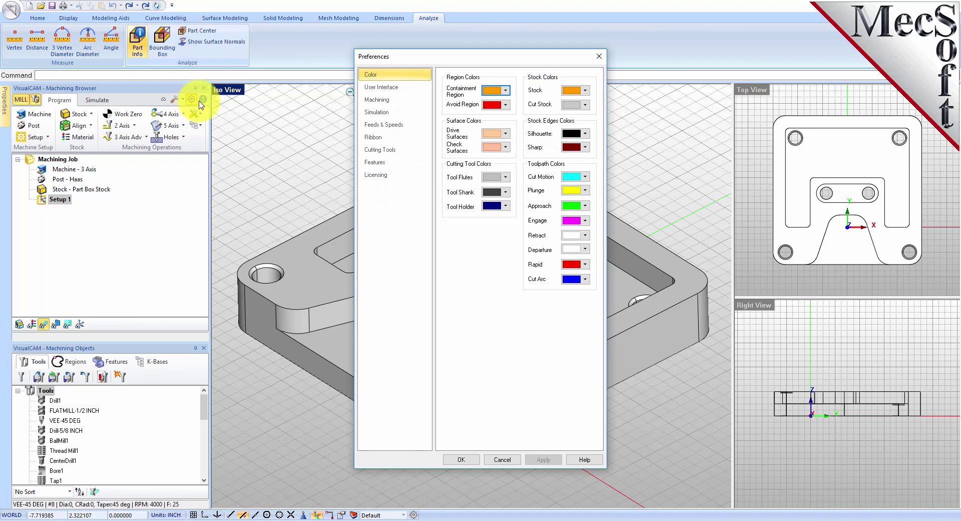
click(375, 162)
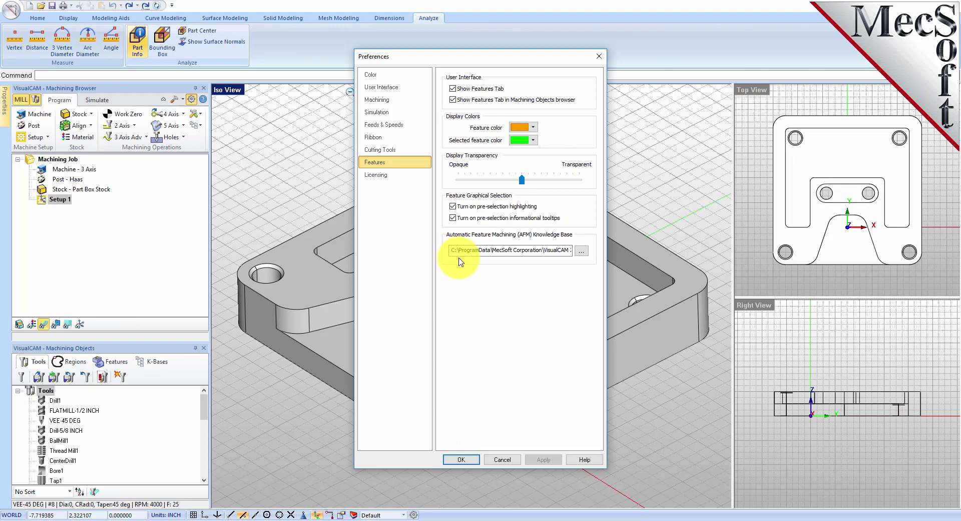
click(581, 251)
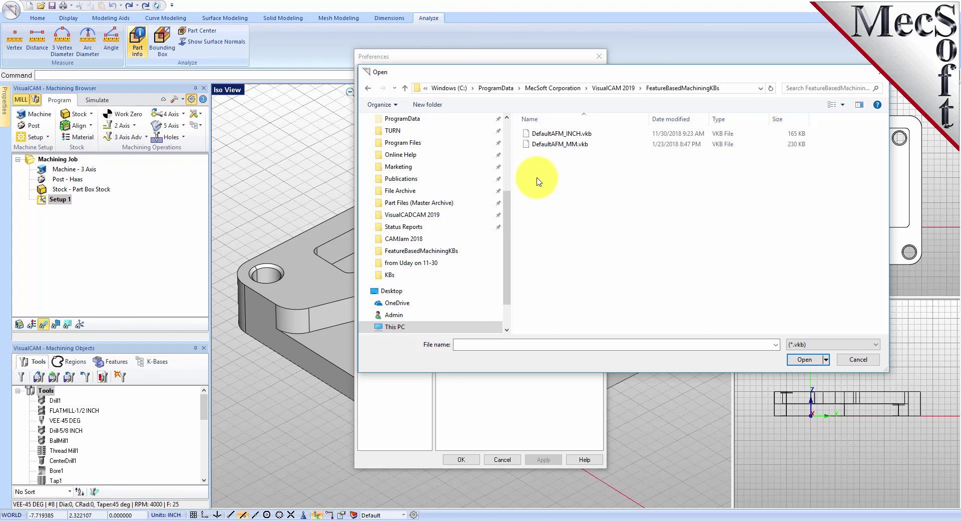
click(546, 134)
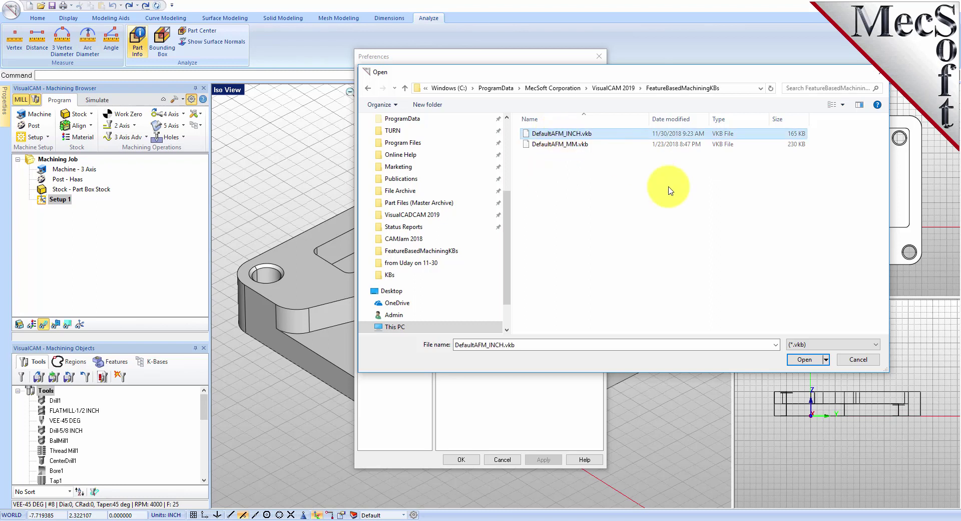
click(804, 359)
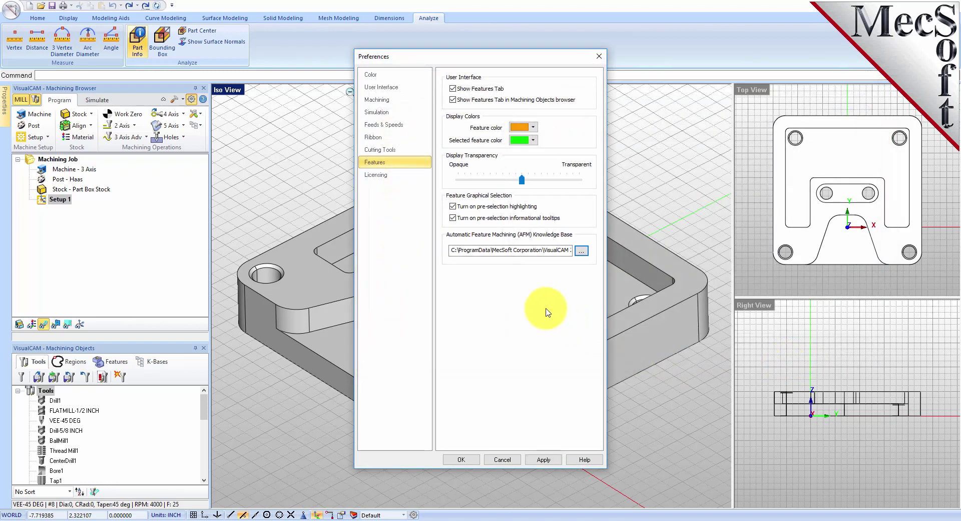
drag(453, 250, 607, 251)
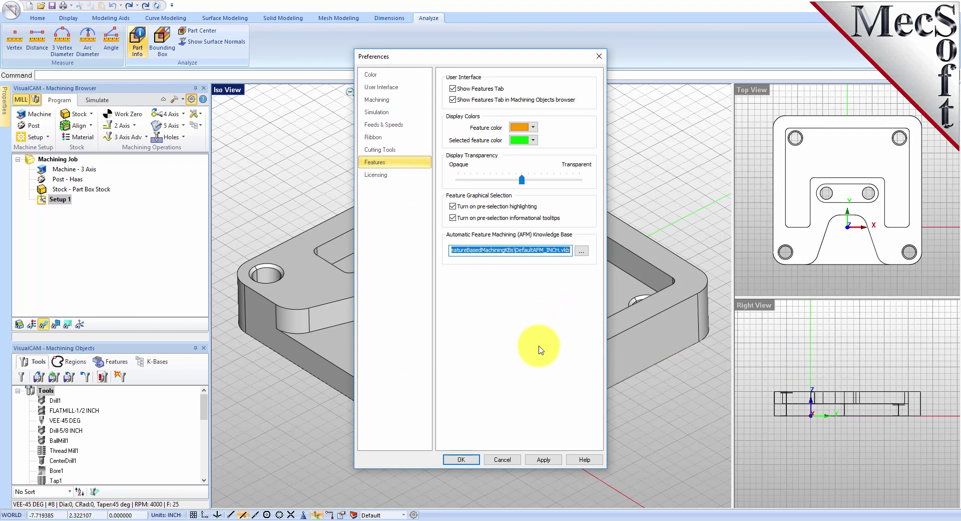
click(459, 461)
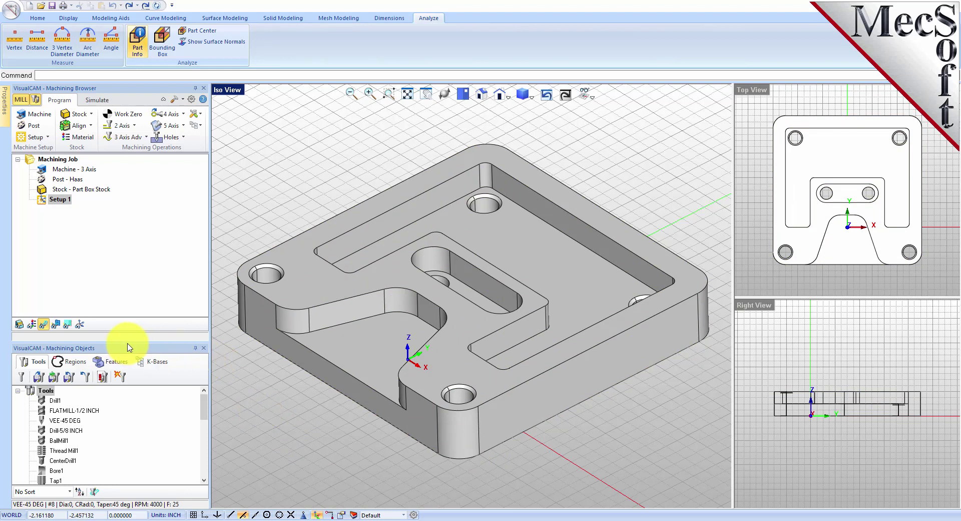
Enlarge the Machining Objects browser, show its feature list and run automatic feature detection on the part.
drag(128, 345, 141, 289)
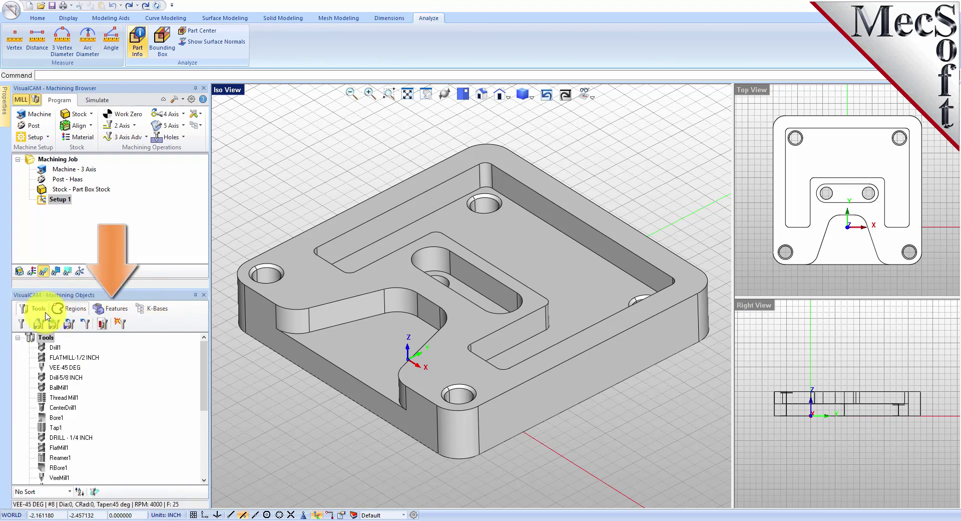
click(122, 313)
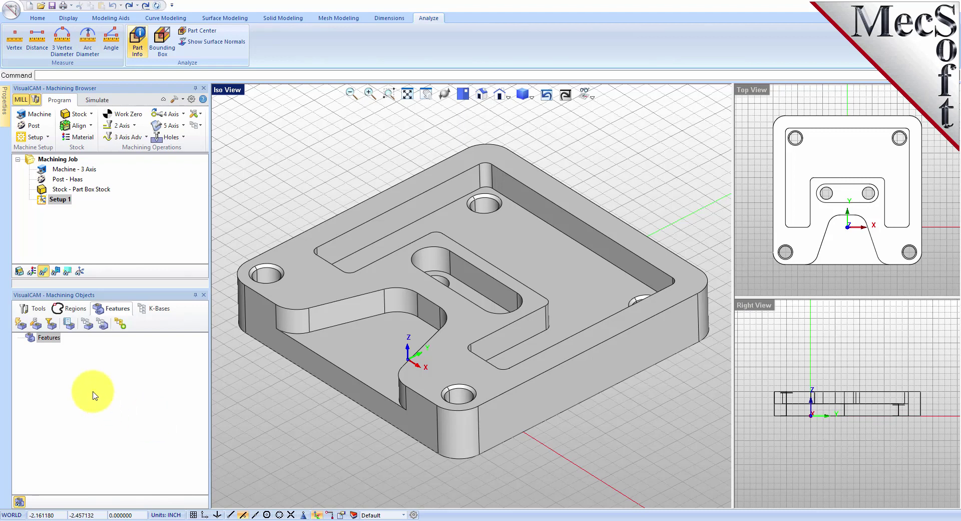
click(18, 324)
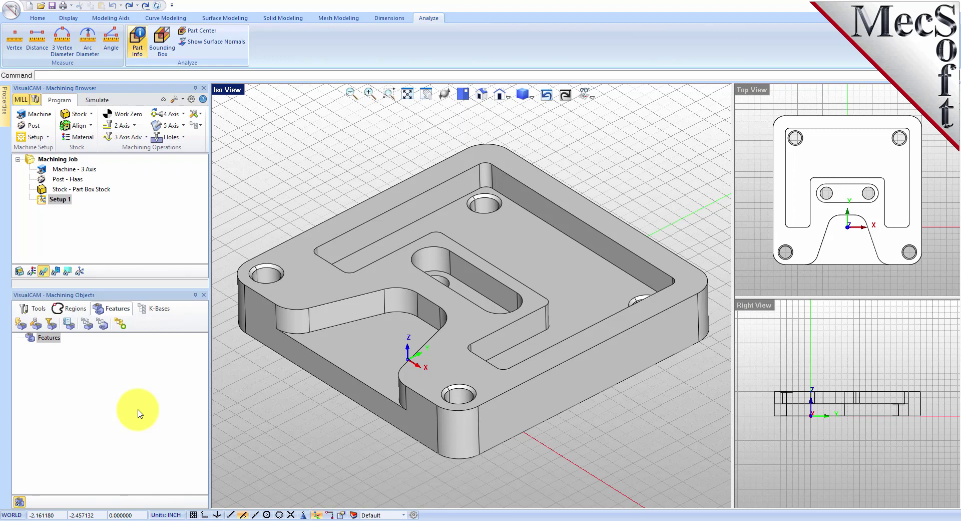
click(25, 327)
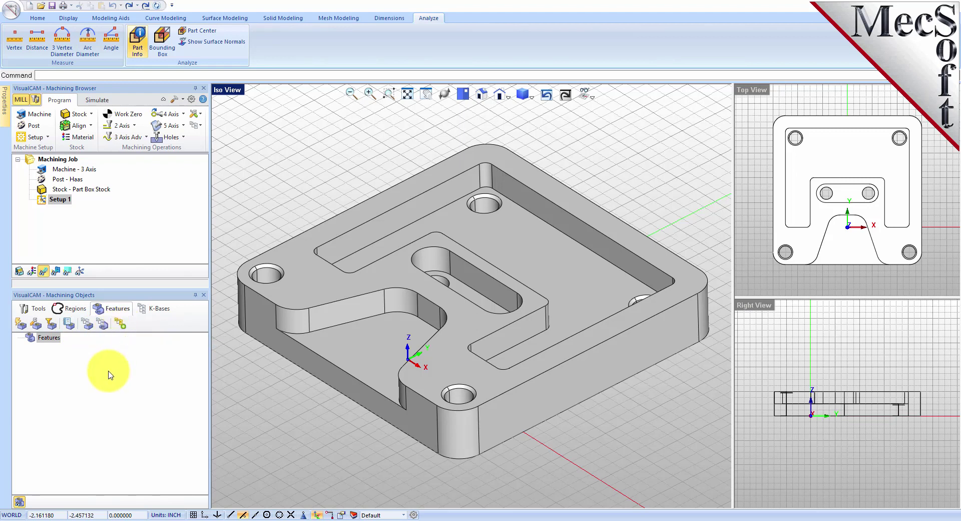
click(21, 324)
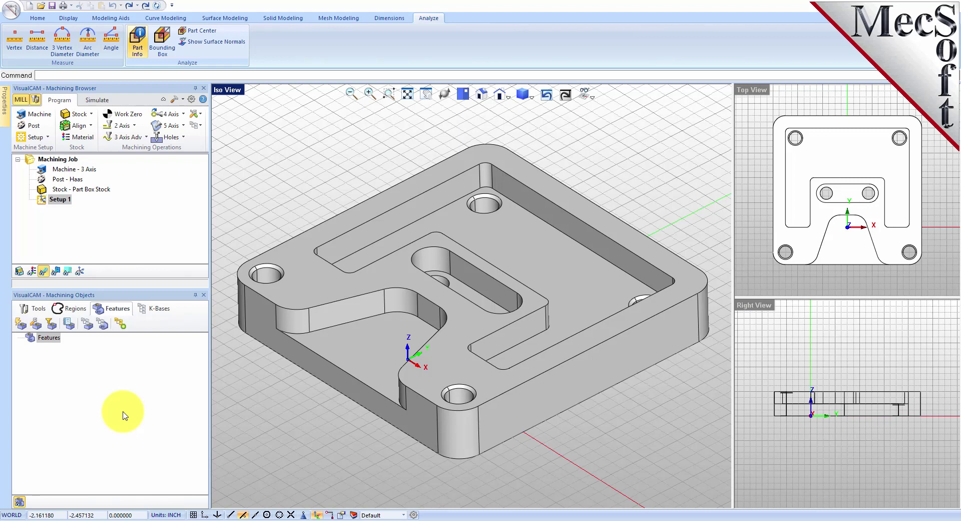
click(23, 326)
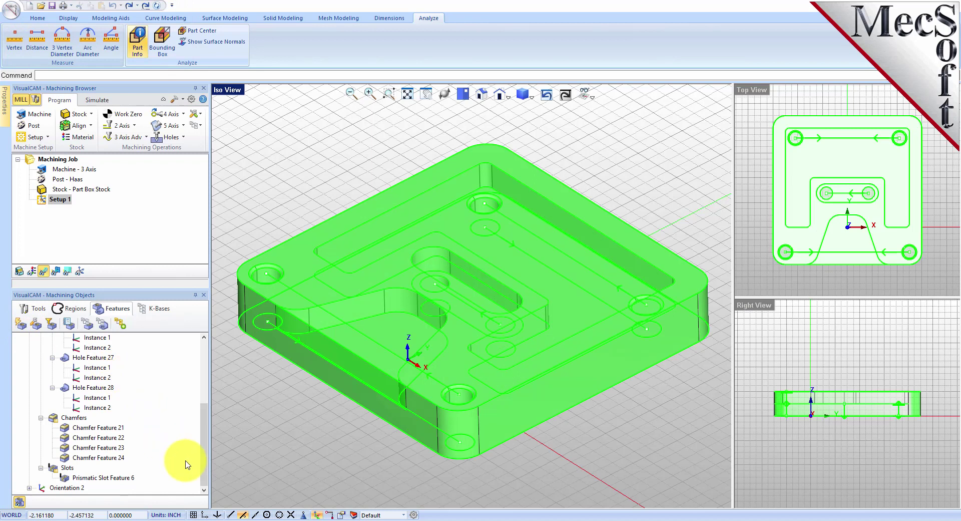
Examine the extracted silhouette, prismatic pocket and open prismatic pocket features by highlighting each on the part.
drag(203, 473, 203, 400)
click(253, 394)
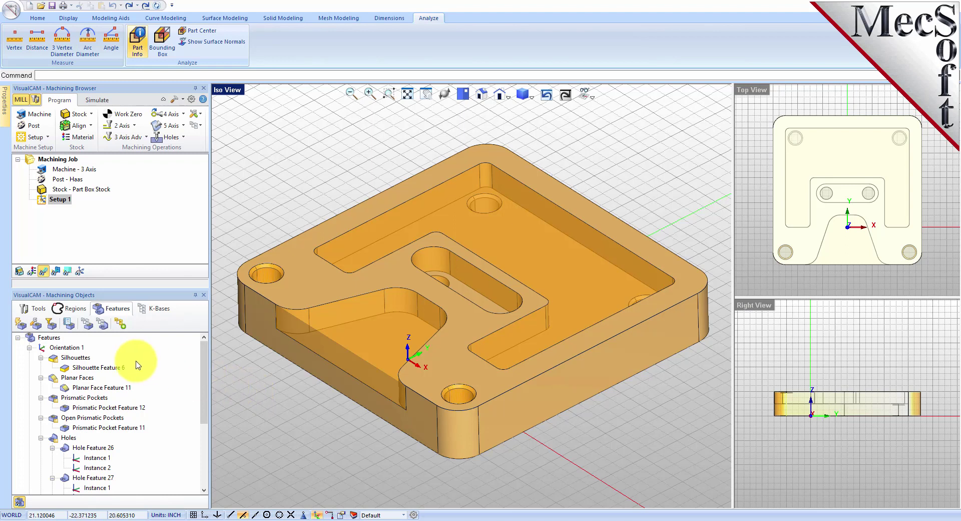
click(64, 371)
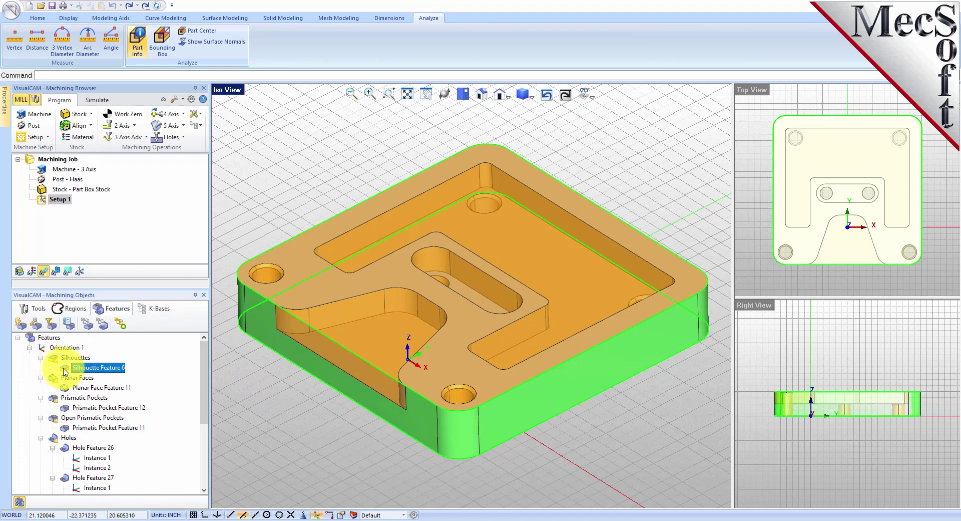
click(59, 409)
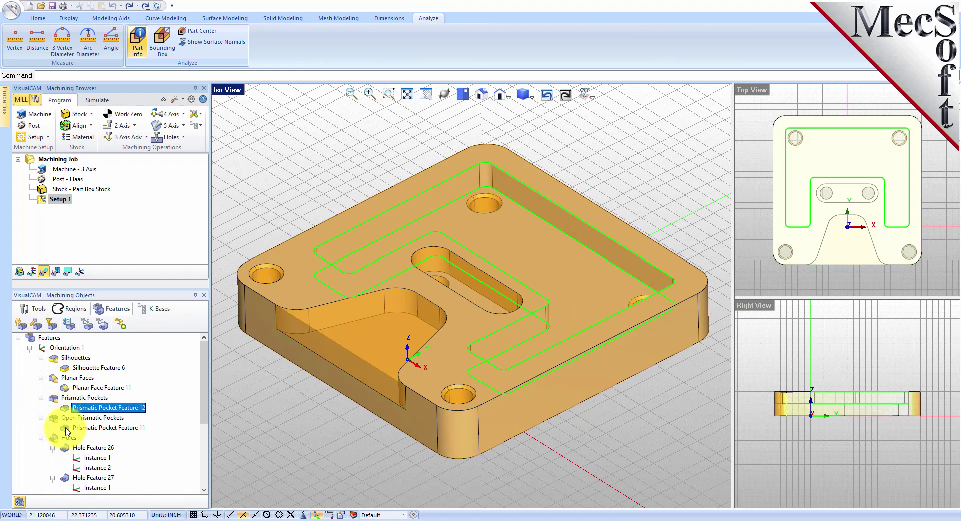
click(67, 429)
scroll(68, 430, down, 4)
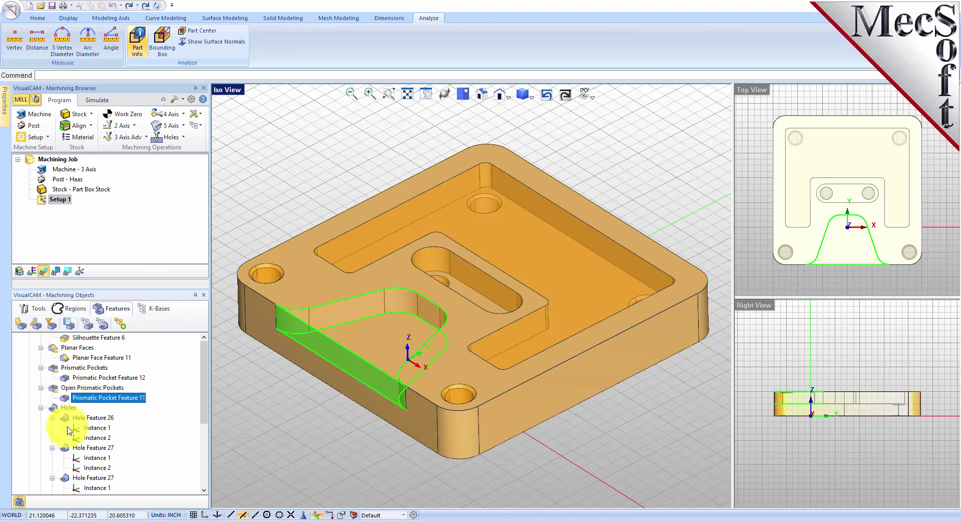
scroll(69, 431, up, 4)
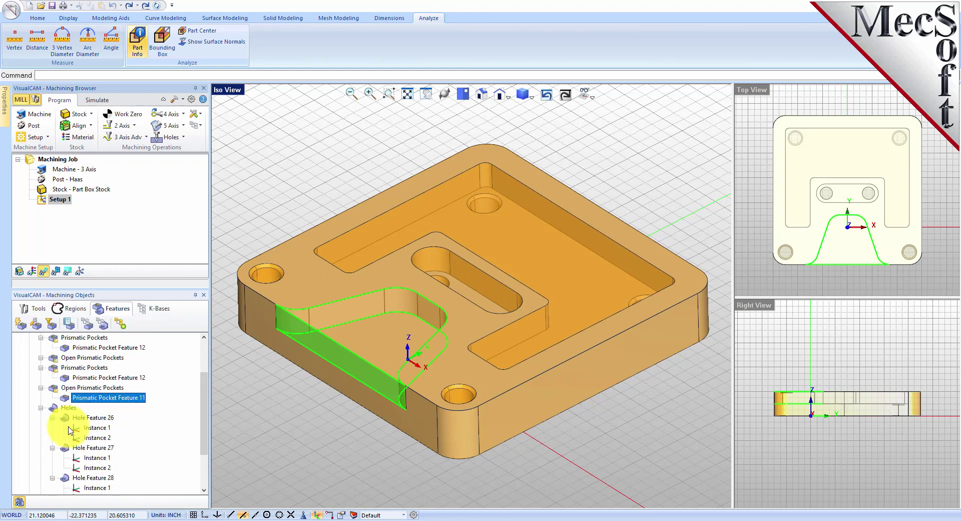
click(64, 347)
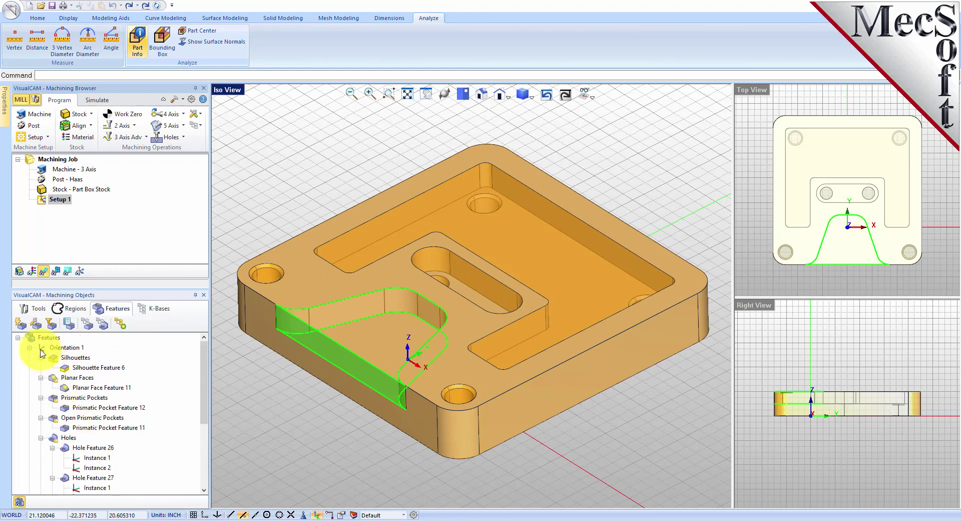
click(237, 446)
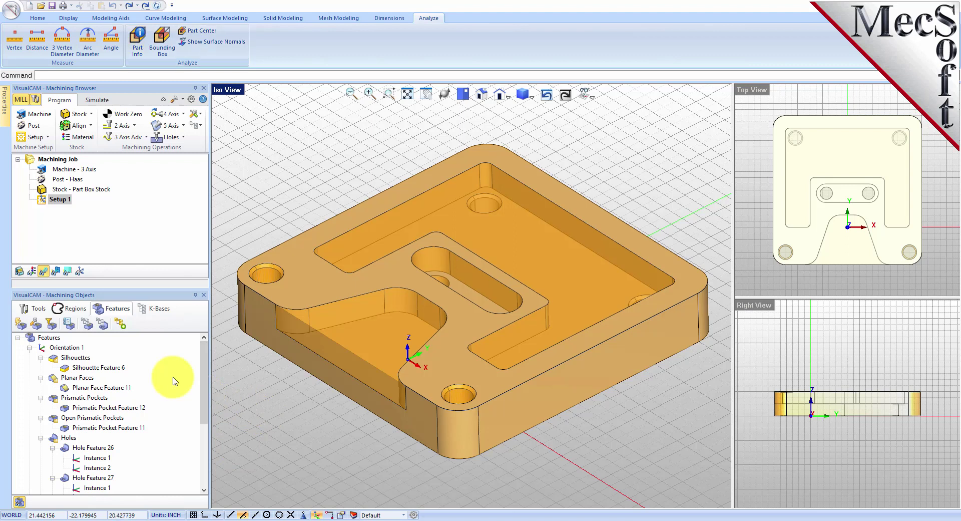
Compare the silhouette feature with the planar face feature on the part, then clear the selection.
click(66, 370)
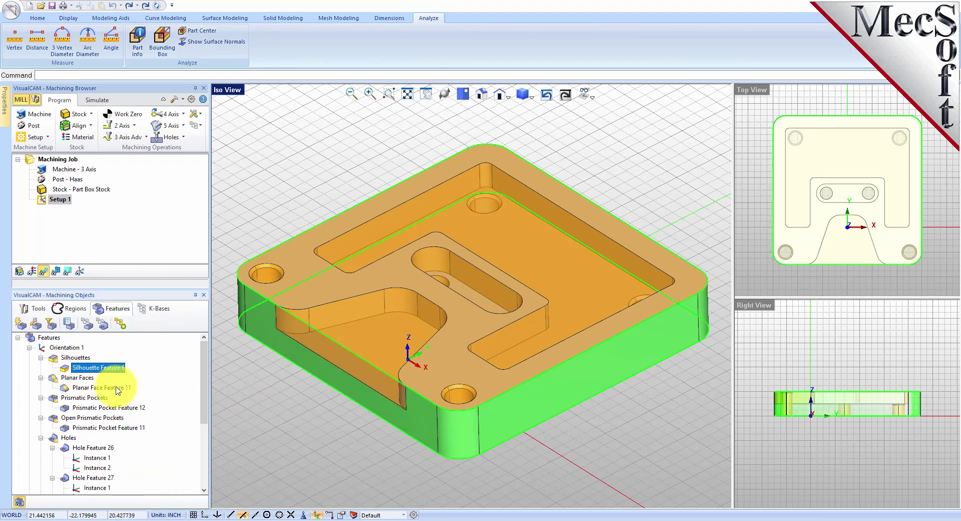
click(62, 387)
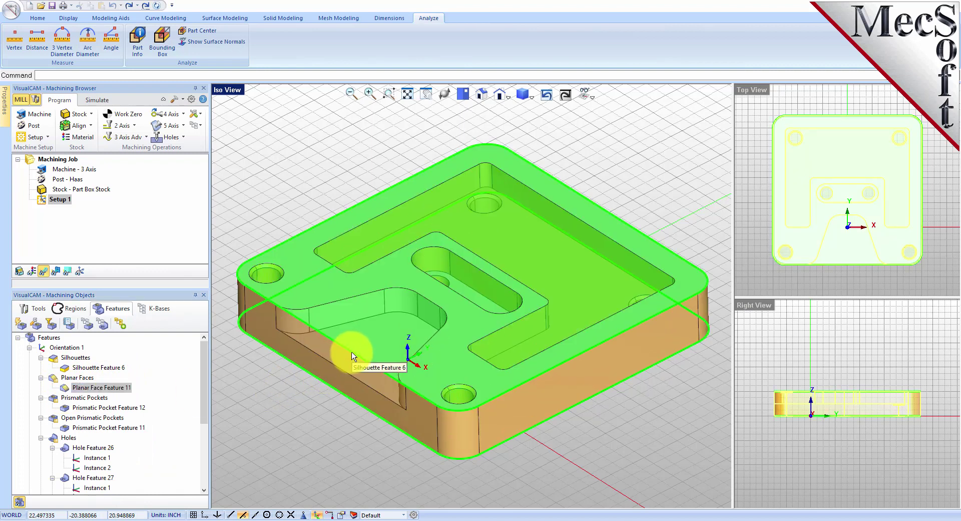
click(280, 418)
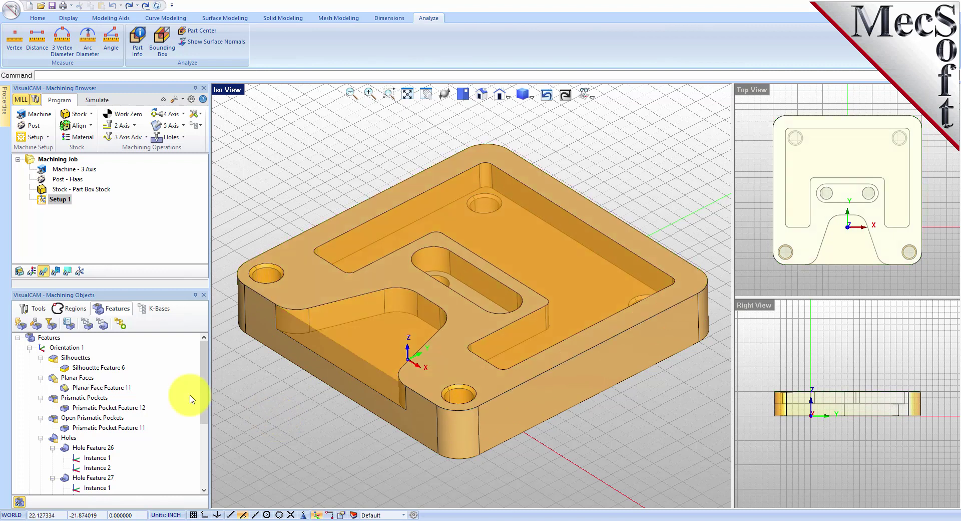
Generate the machining operations for all features of Orientation 1 with Automatic Feature Machining.
click(45, 349)
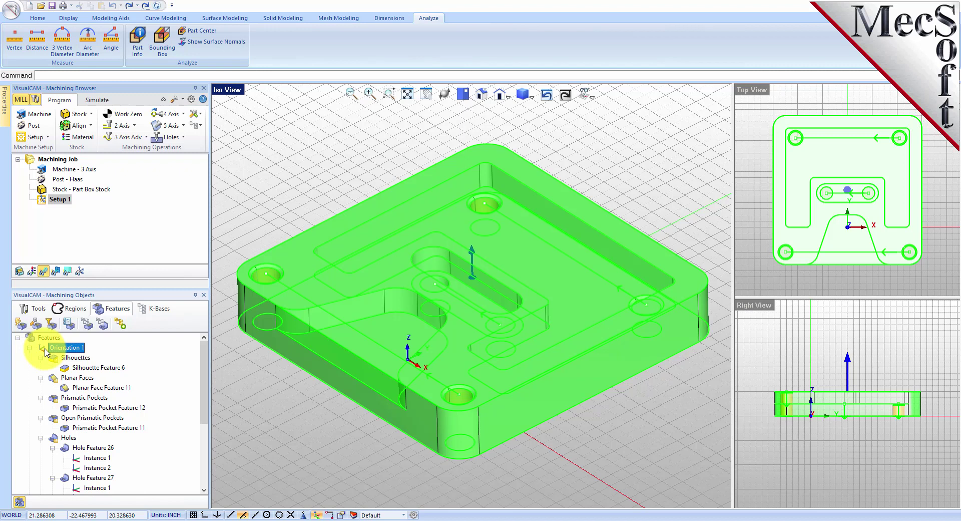
click(118, 328)
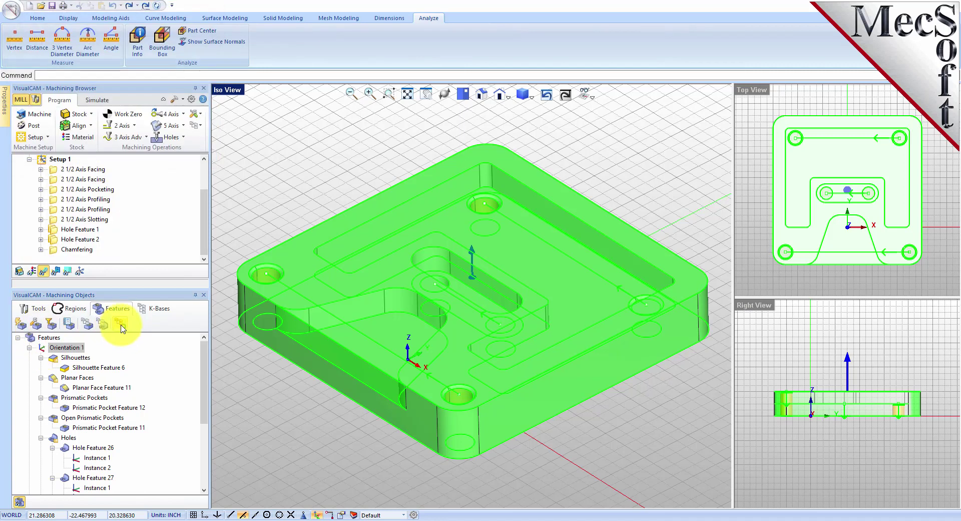
Enlarge the Machining Browser and examine the toolpaths of the two facing operations and the pocketing operation.
drag(132, 288, 133, 342)
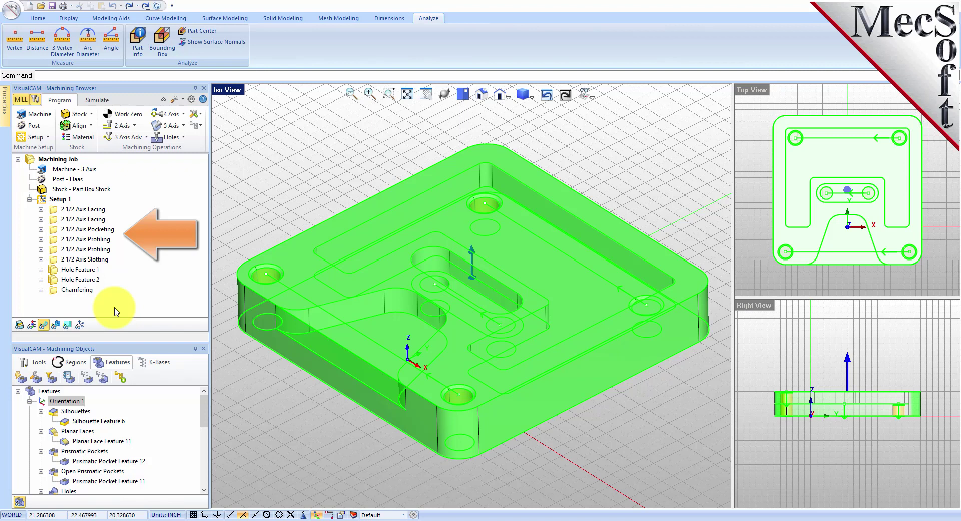
click(71, 208)
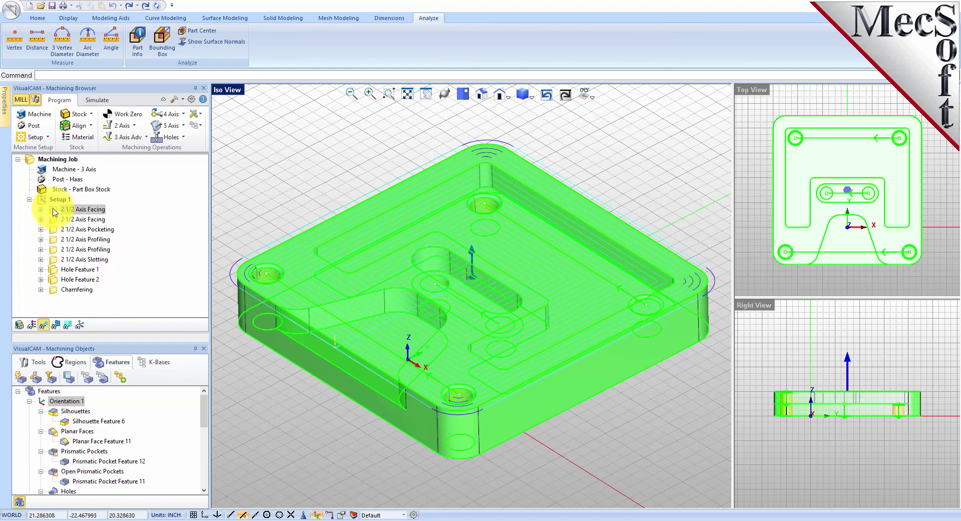
click(261, 378)
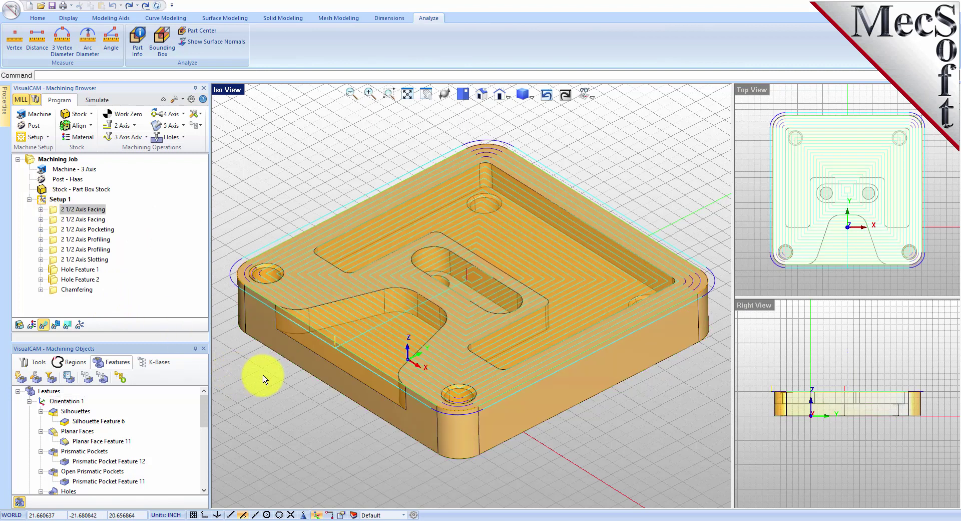
click(56, 219)
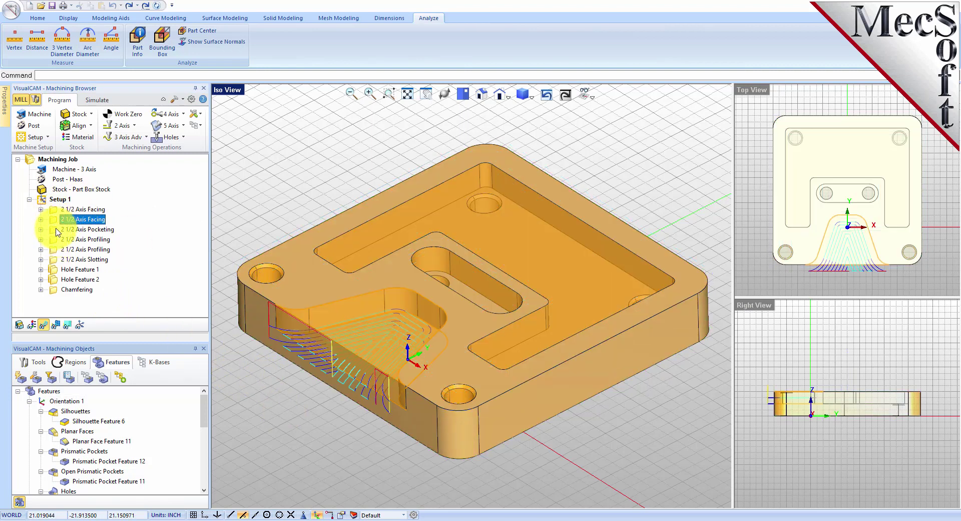
click(56, 229)
Examine the toolpaths of the two profiling operations, the slotting operation, both hole features and the chamfering operation.
click(53, 241)
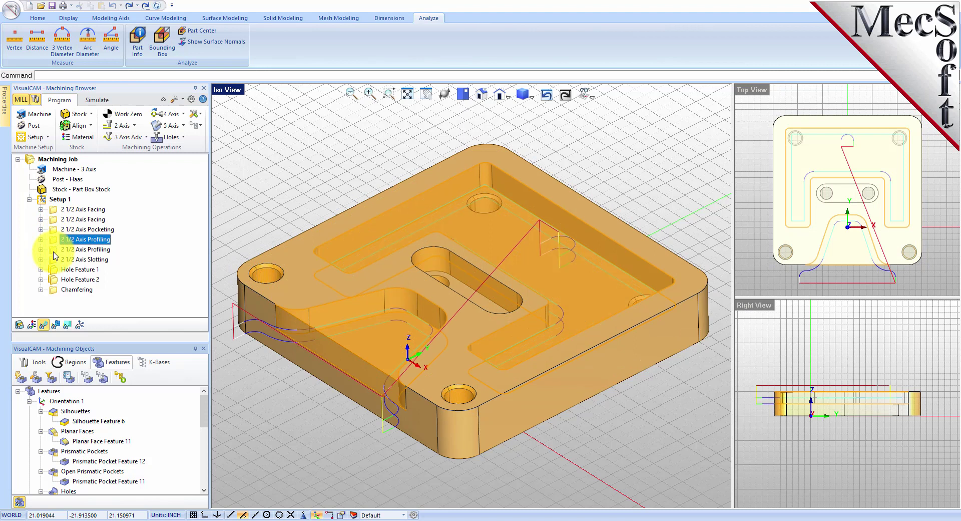
click(55, 252)
click(54, 260)
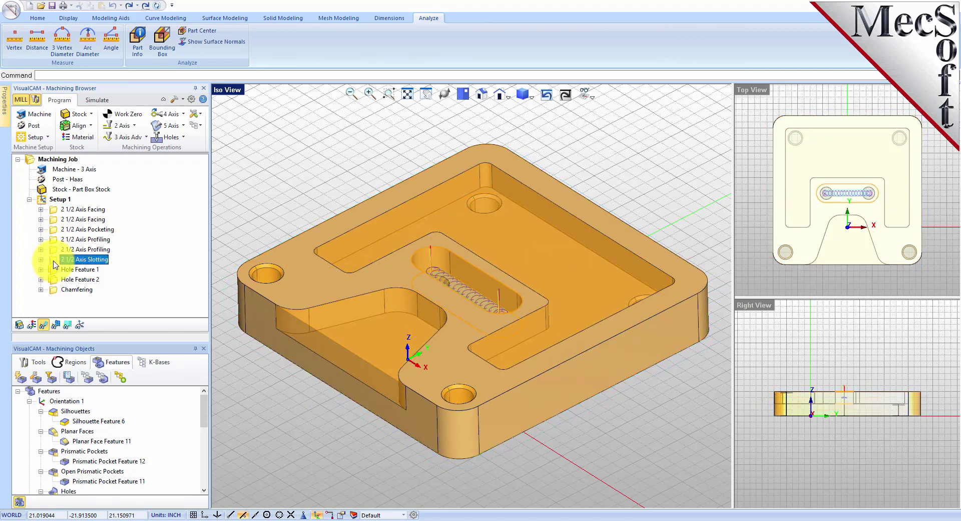
click(56, 270)
click(54, 279)
click(55, 290)
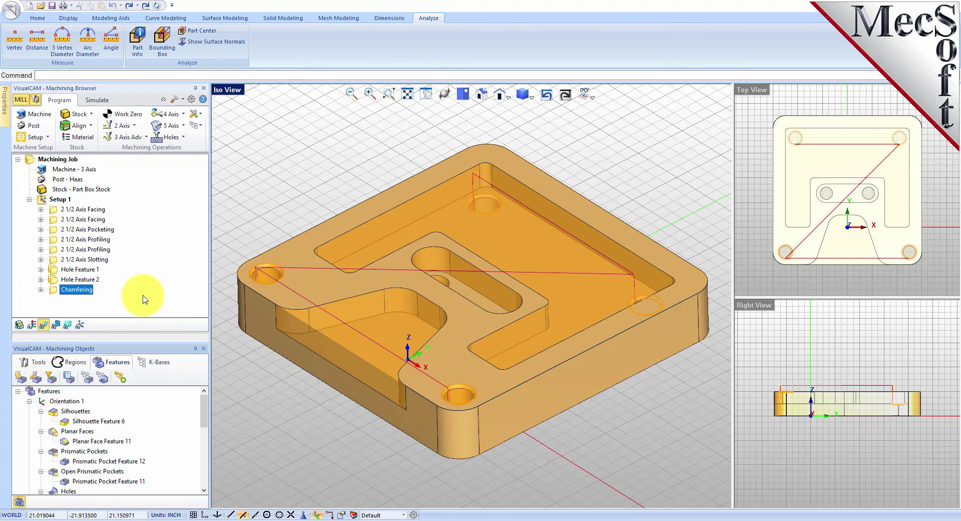
Delete Setup 1 with all its generated operations from the machining job.
click(56, 210)
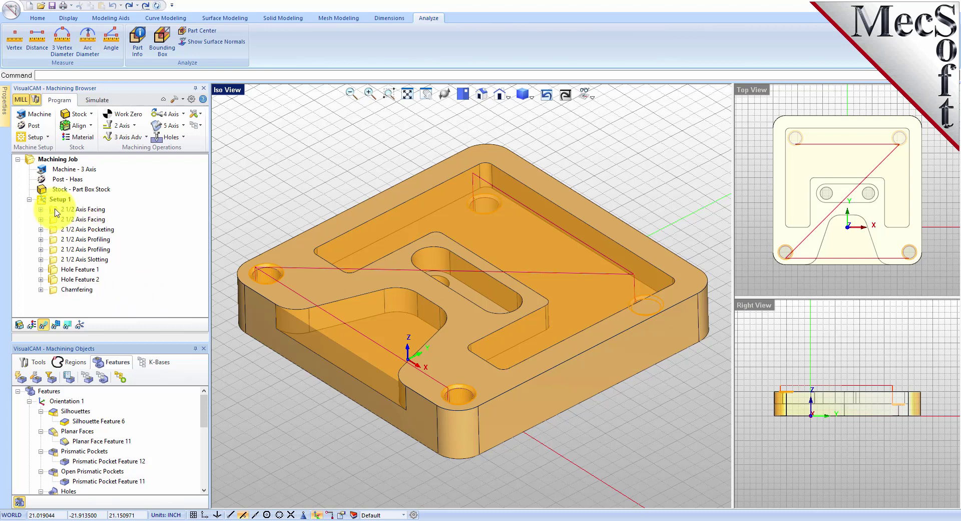
click(43, 200)
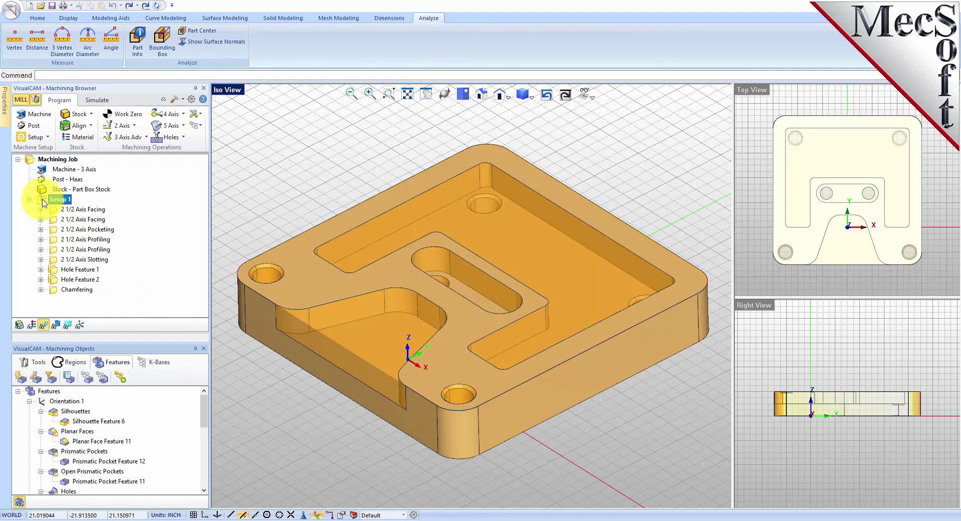
key(Delete)
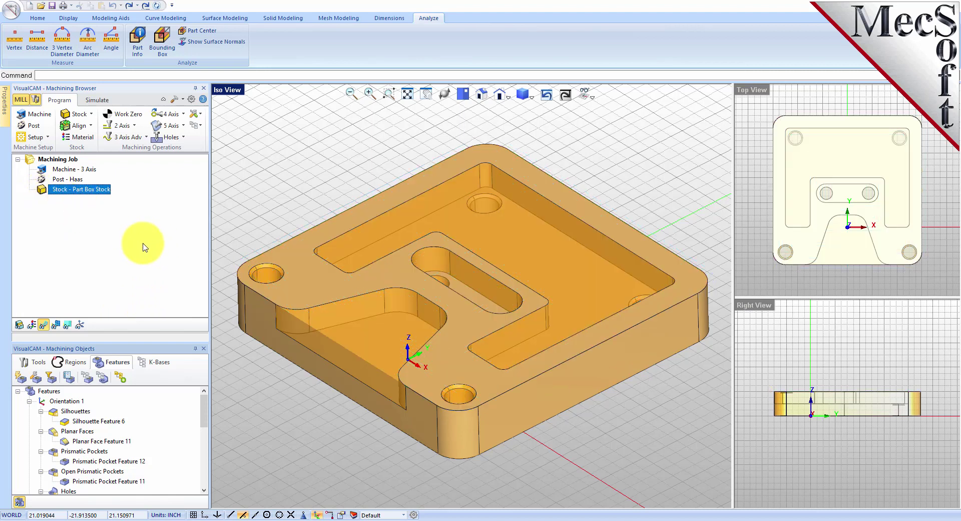
click(255, 206)
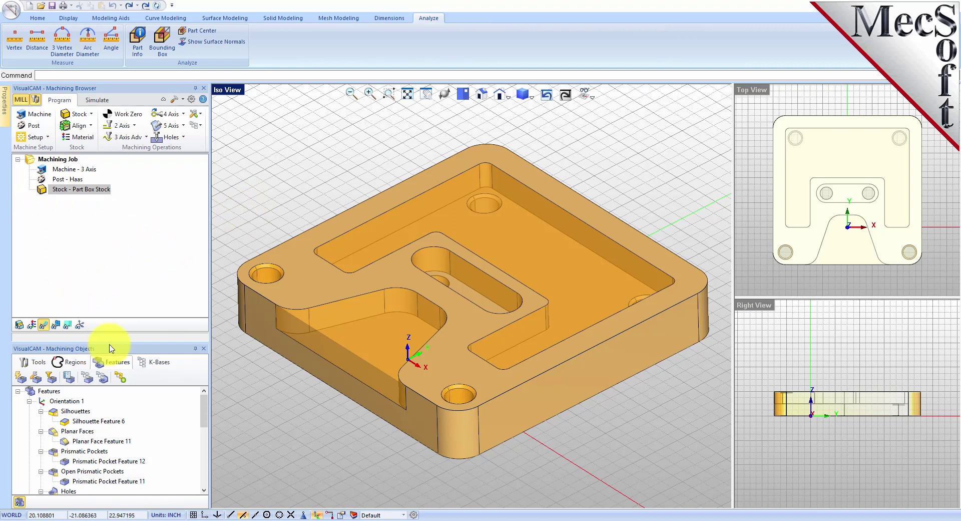
Enlarge the Machining Objects browser and delete Orientation 1 with its extracted features.
drag(109, 342, 112, 307)
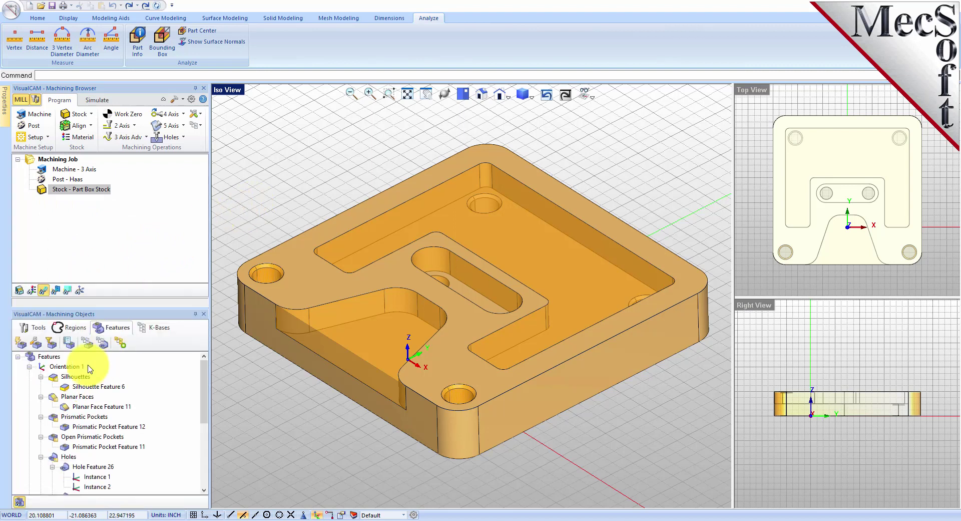
double_click(41, 369)
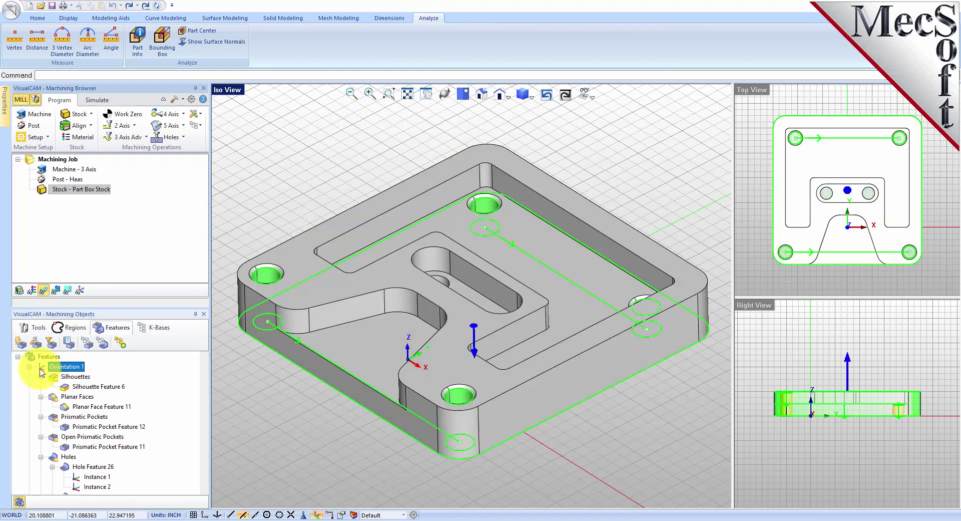
key(Delete)
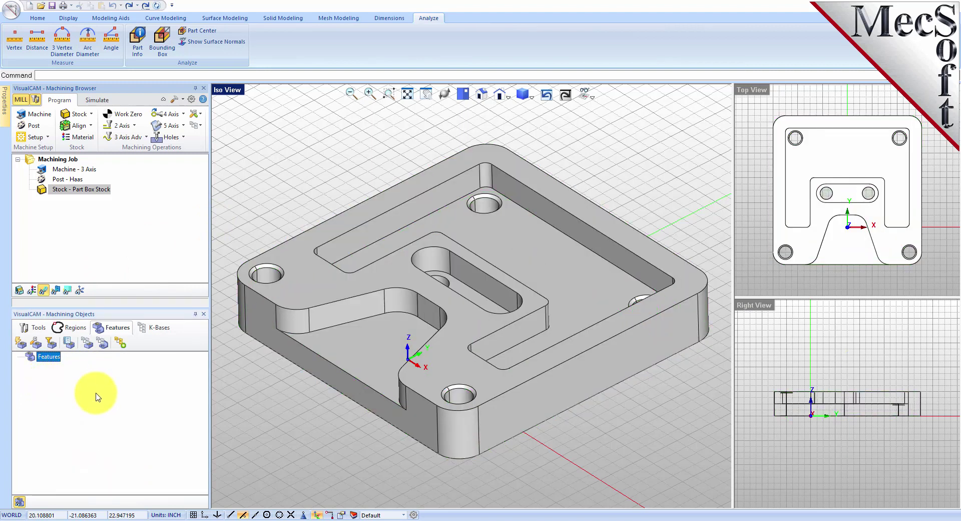
click(228, 395)
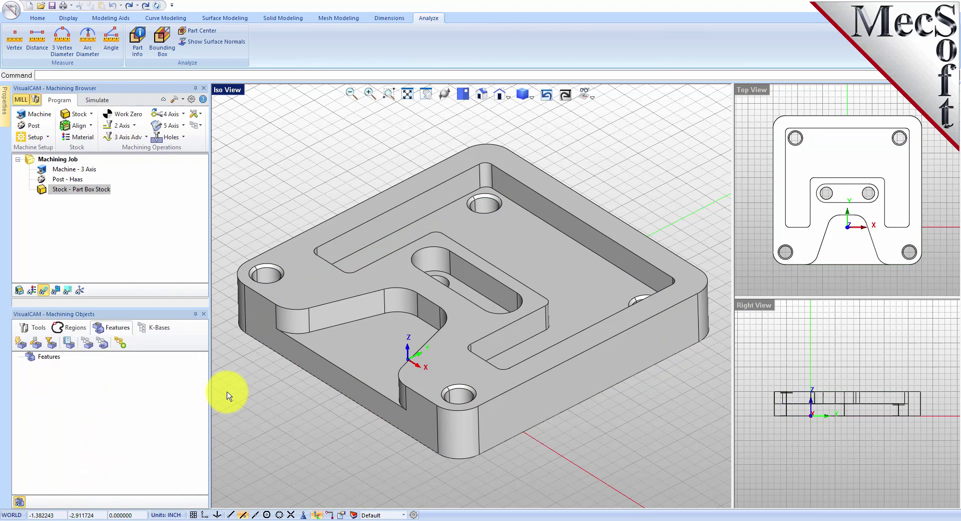
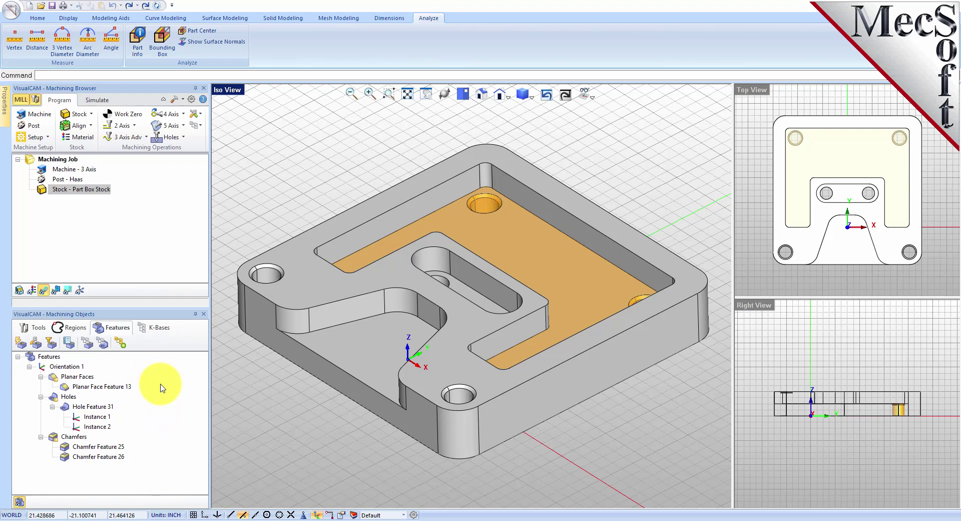
Generate machining operations for the planar face, hole and chamfer features of Orientation 1 with Automatic Feature Machining.
click(42, 370)
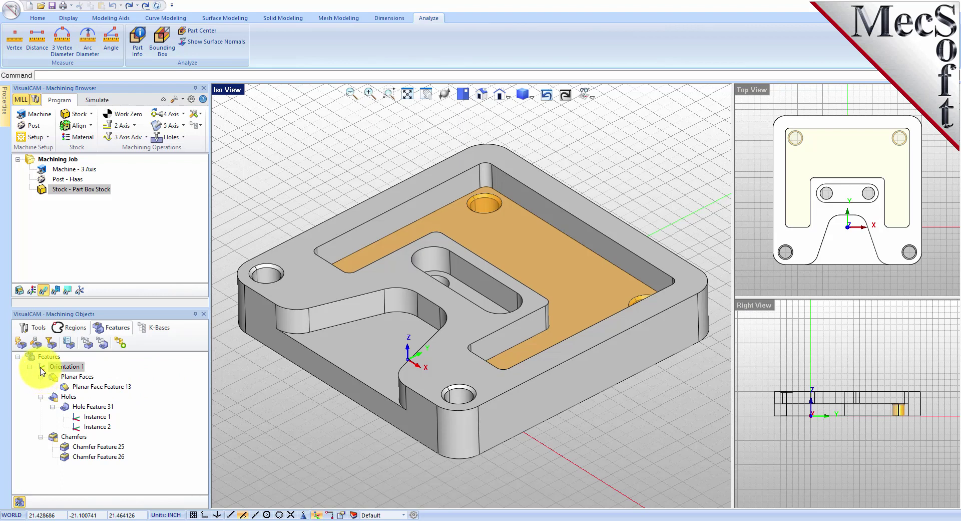
click(121, 346)
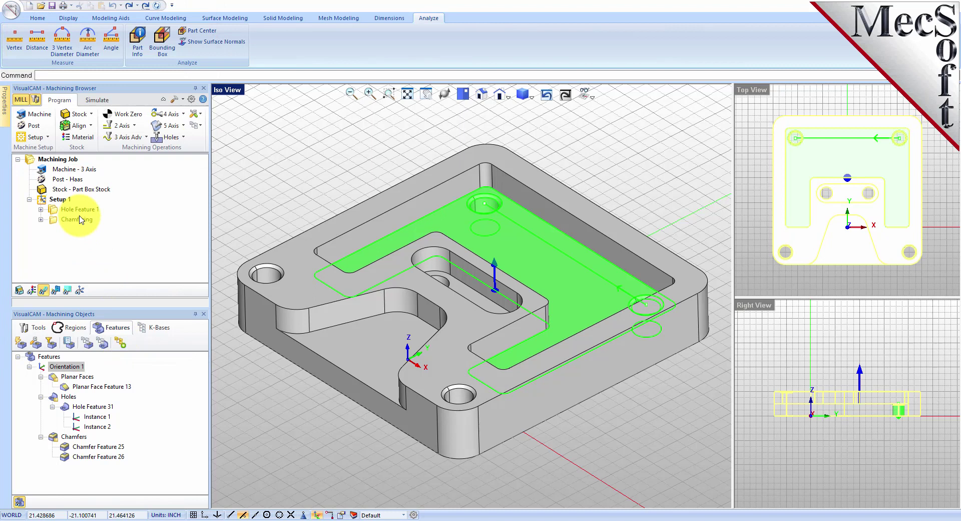
Delete Setup 1 from the machining job and Orientation 1 from the feature list, then clear the selection.
click(43, 201)
key(Delete)
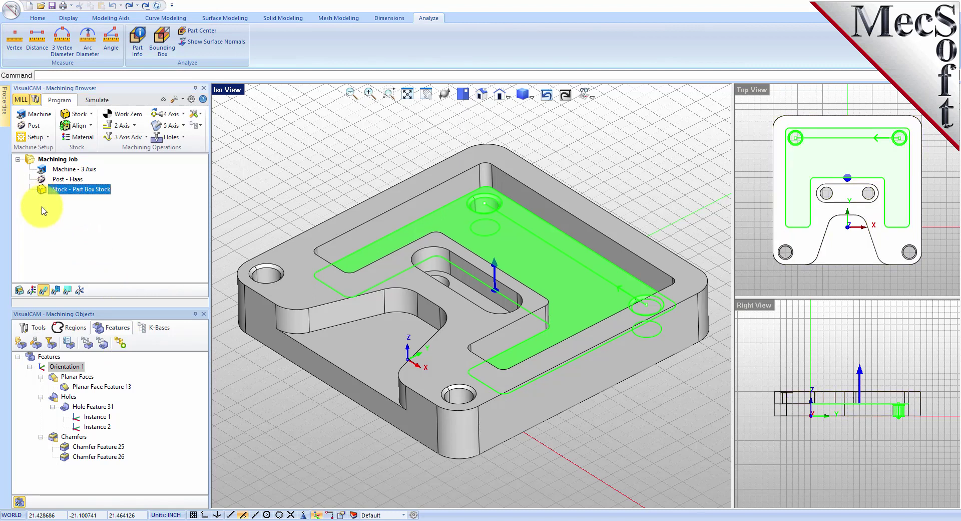
click(43, 369)
key(Delete)
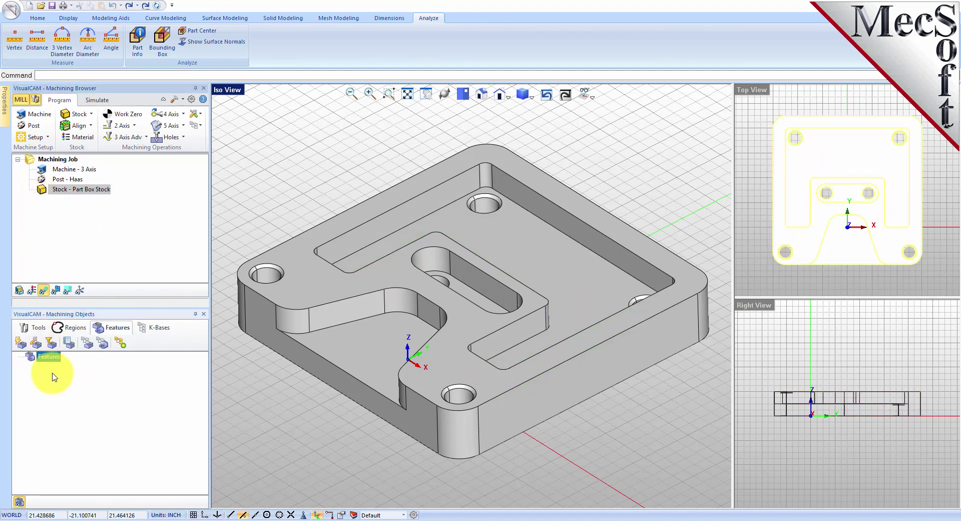
click(247, 388)
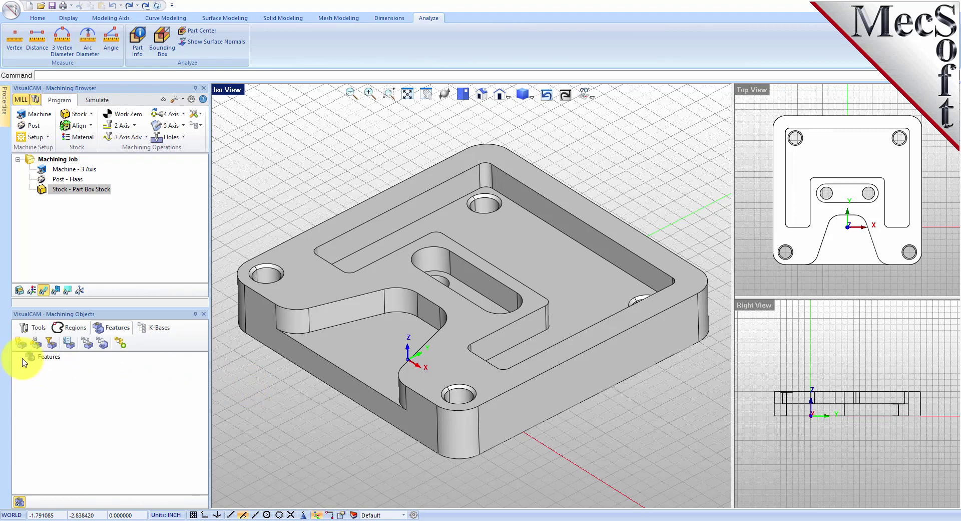
Review the global and hole filters for feature detection and leave them without making changes.
click(52, 344)
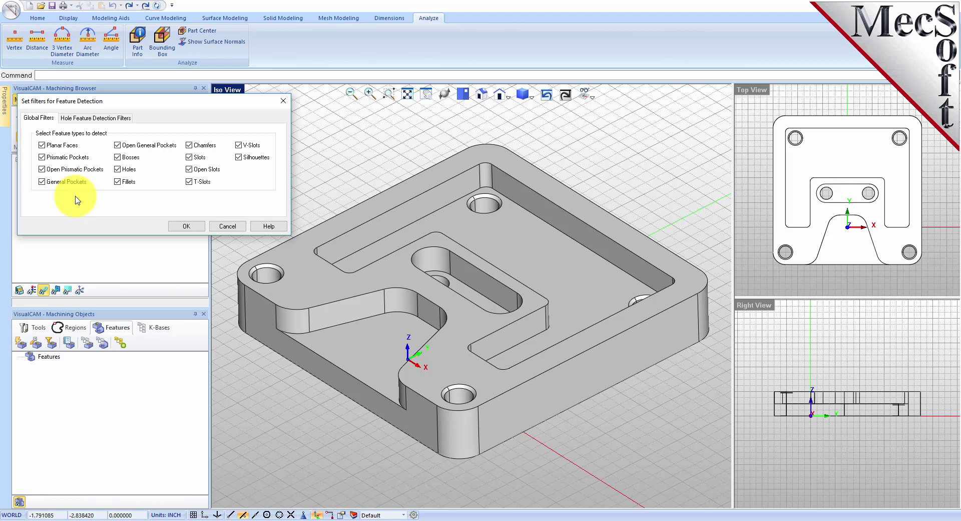
click(89, 118)
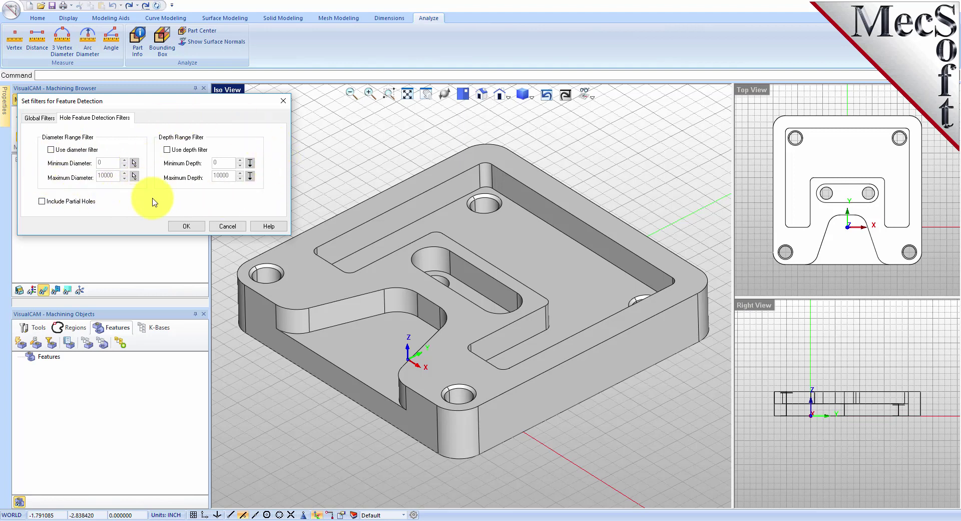
click(283, 104)
Run automatic feature detection on the whole part again.
click(20, 344)
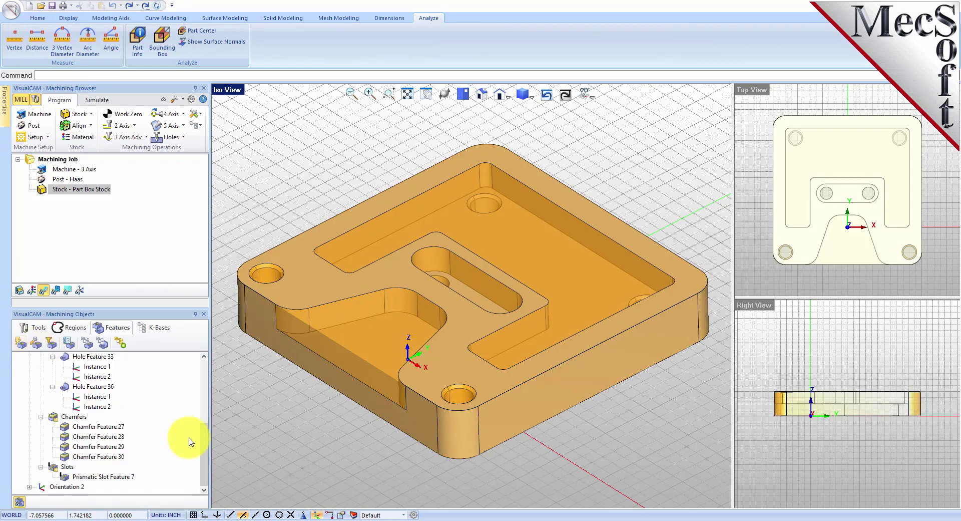
drag(205, 456, 204, 382)
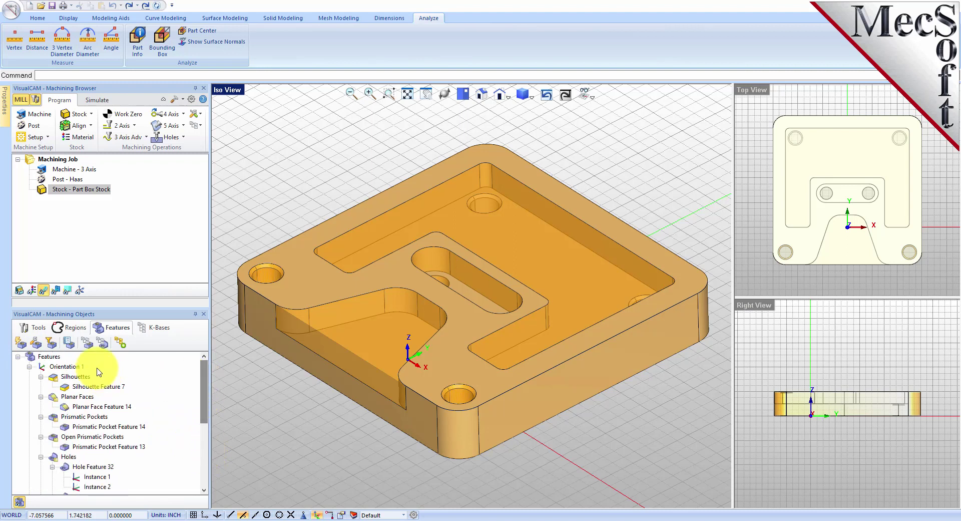
List the detected features and examine the parameters given for the silhouette, planar face, prismatic pocket and hole features of Orientation 1.
click(71, 345)
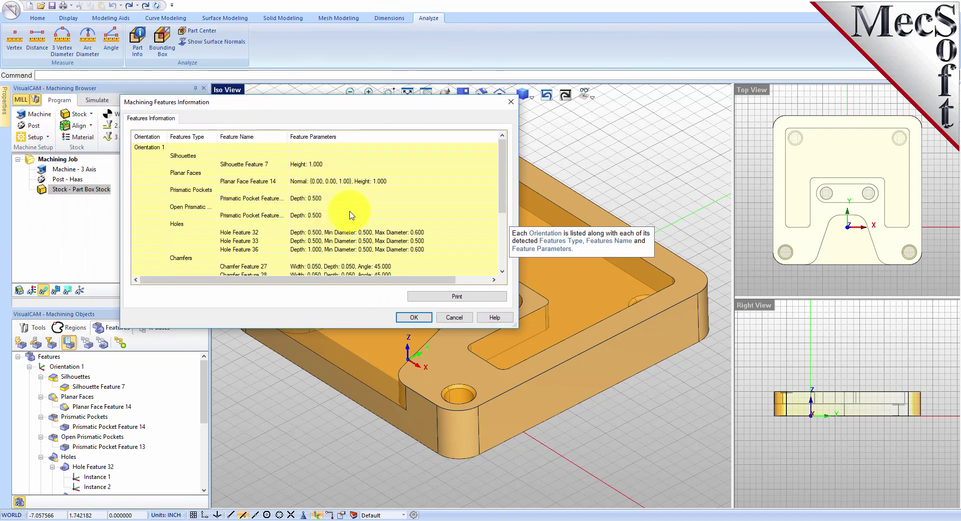
click(153, 148)
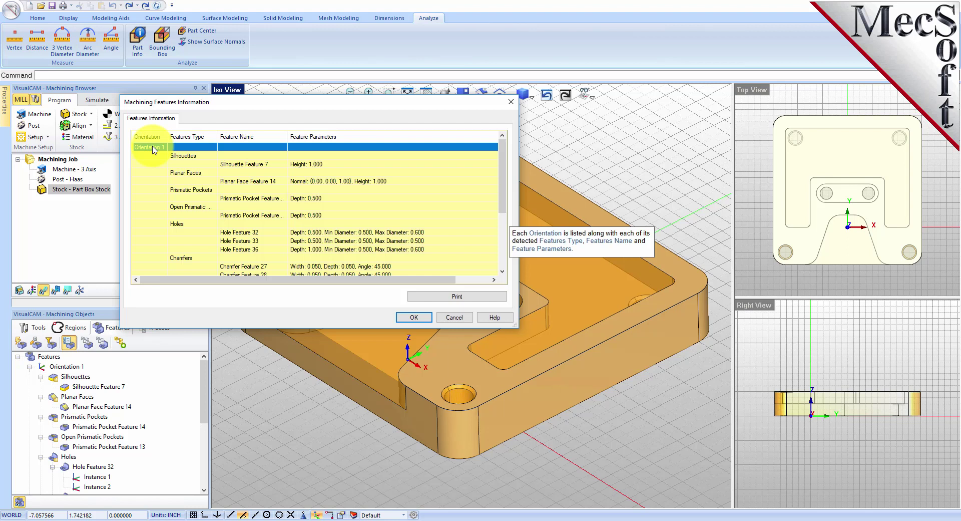
click(187, 155)
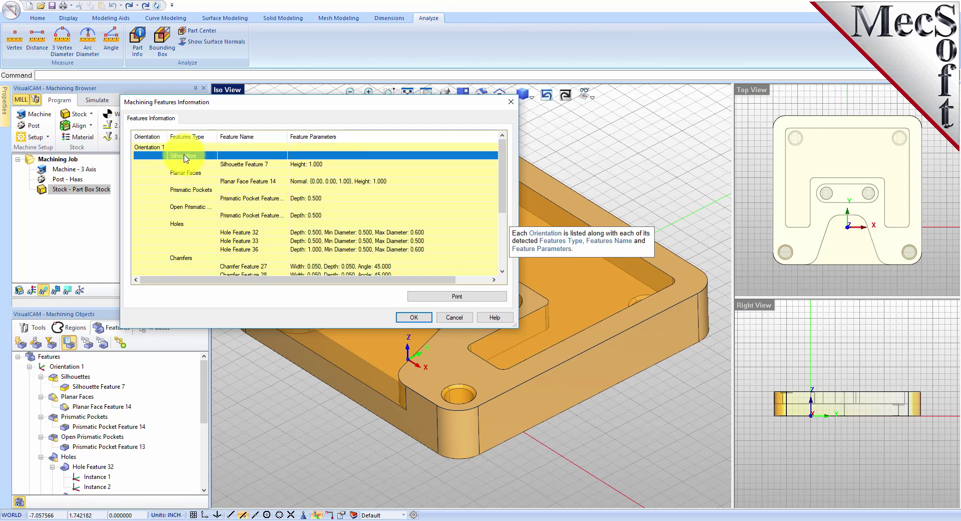
click(246, 165)
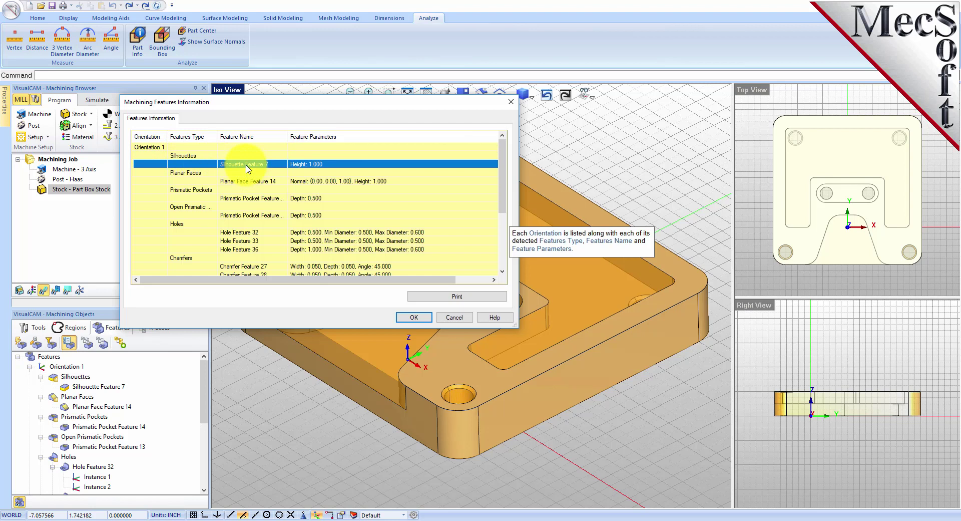
click(314, 183)
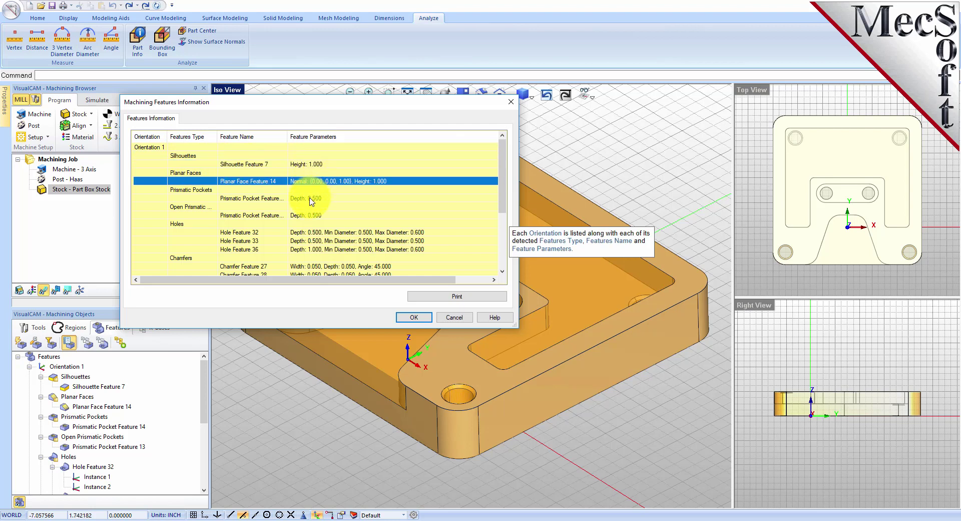
click(312, 199)
click(307, 233)
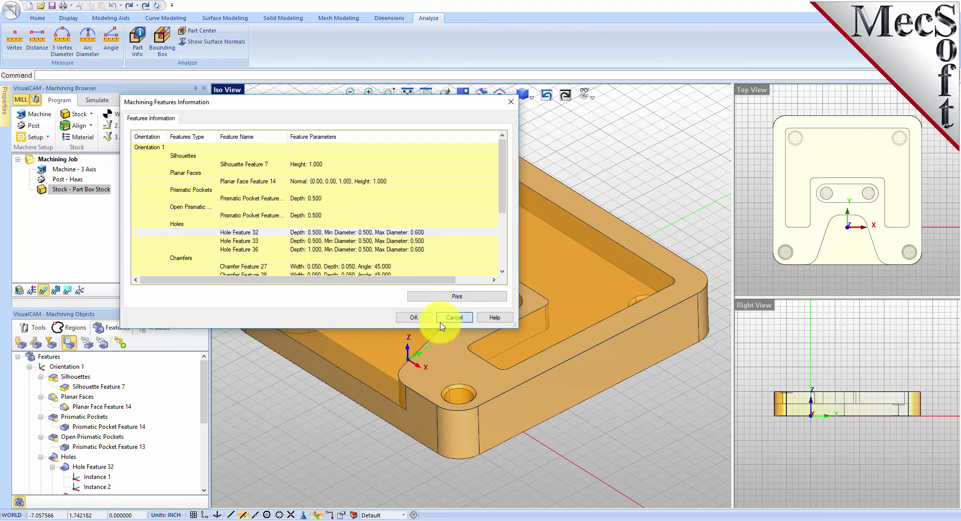
click(461, 319)
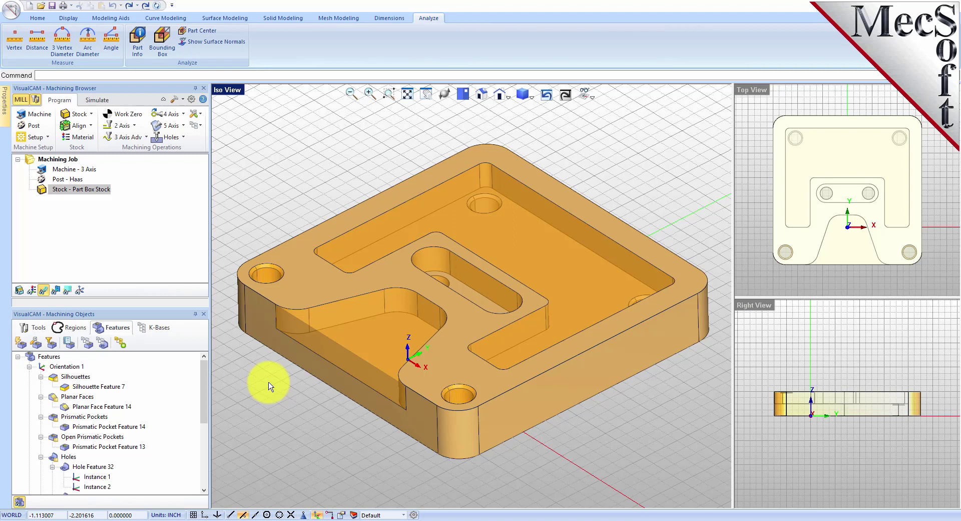
Open the dialog that associates milling features with machining operations and show its help page on the Knowledge Base for Milling Features.
click(86, 344)
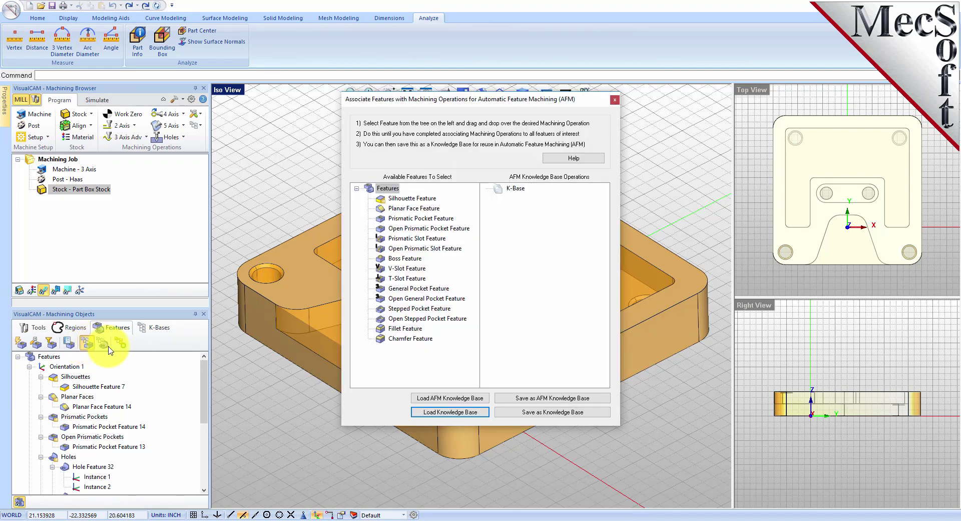
mouse_move(566, 324)
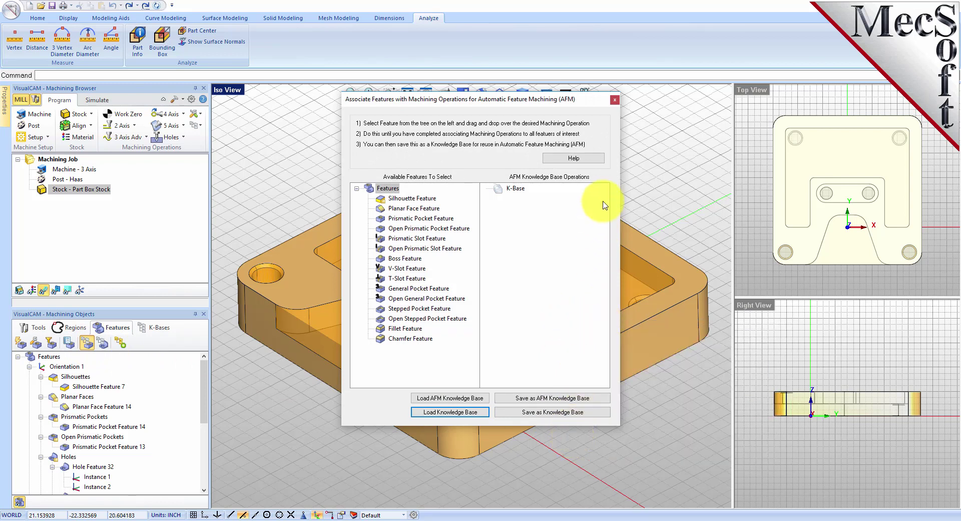
click(576, 157)
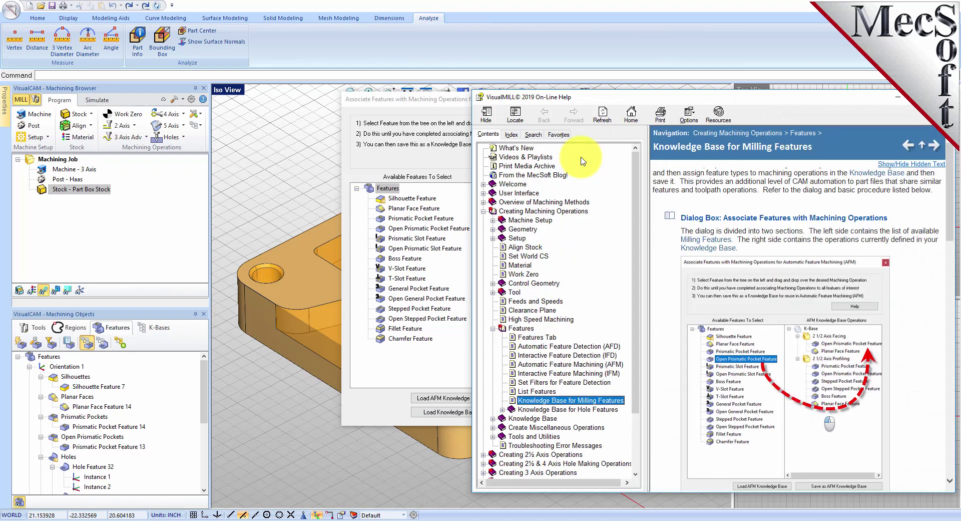
Read the help page's description and procedure for assigning milling features to knowledge base operations, and close the help.
click(891, 170)
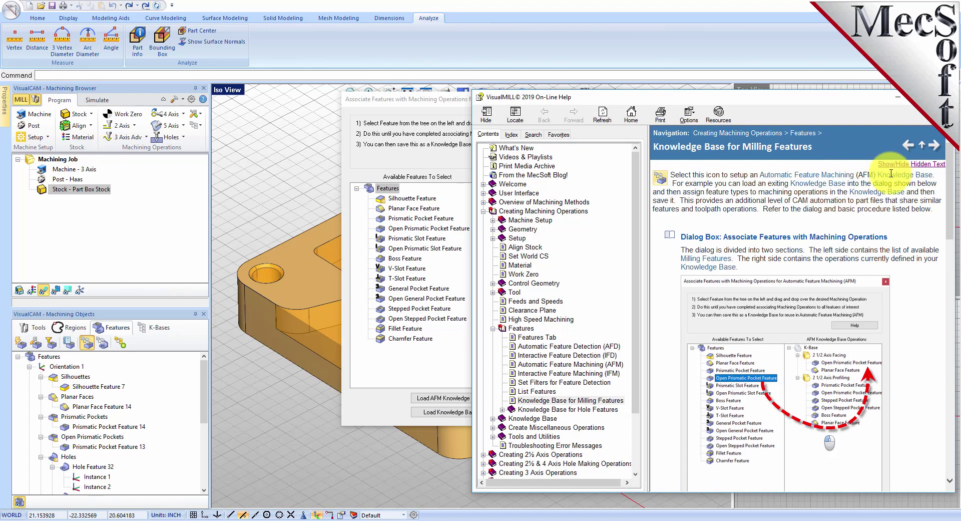
scroll(806, 290, down, 15)
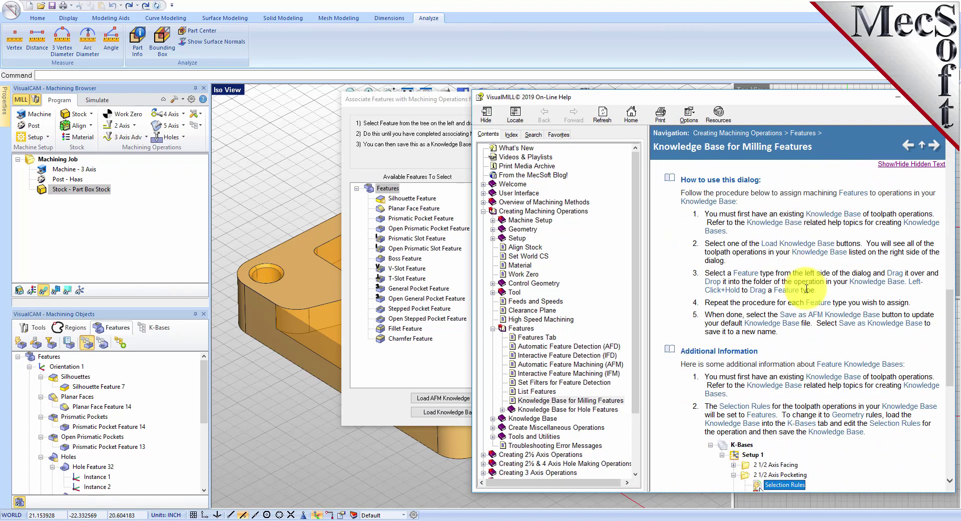
scroll(806, 289, down, 10)
scroll(806, 290, up, 7)
scroll(806, 289, up, 15)
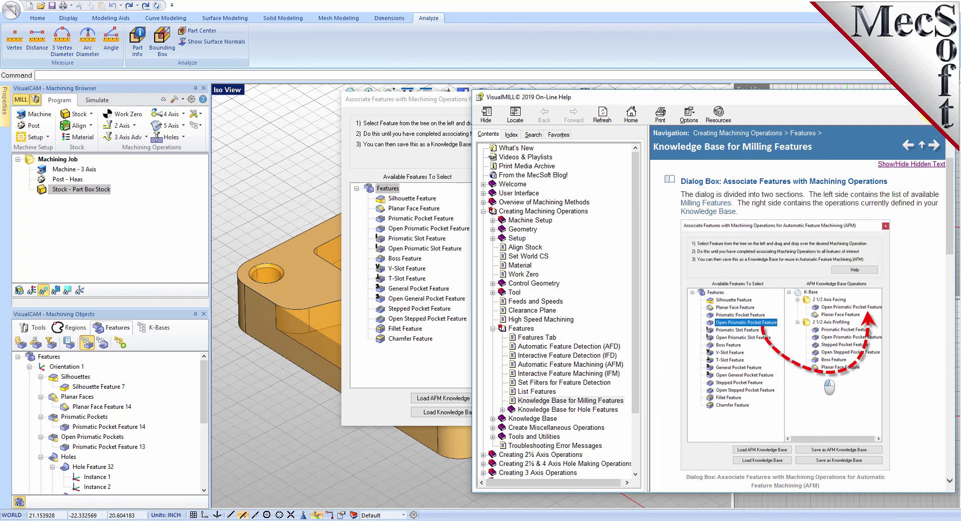
click(949, 97)
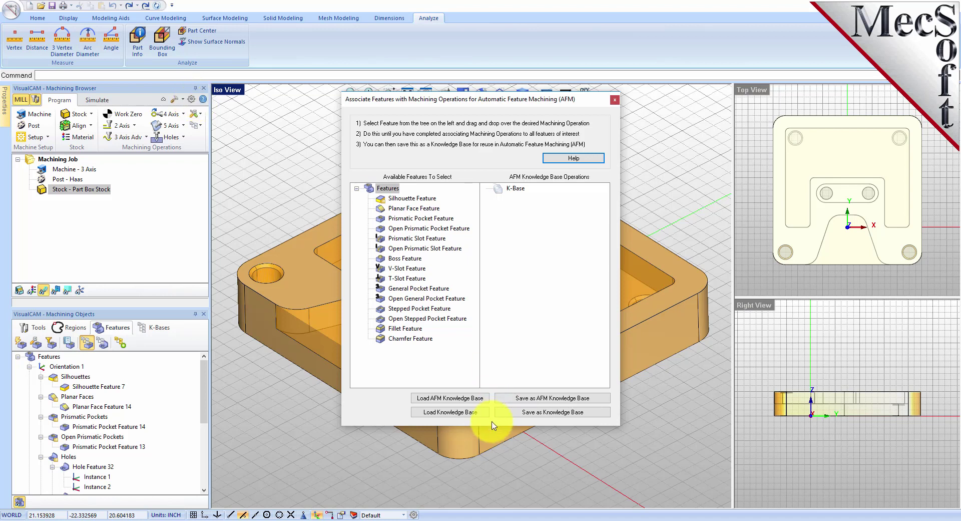
Load the AFM knowledge base into the association dialog, examine the feature types assigned to its operations, and leave the dialog without saving.
click(465, 398)
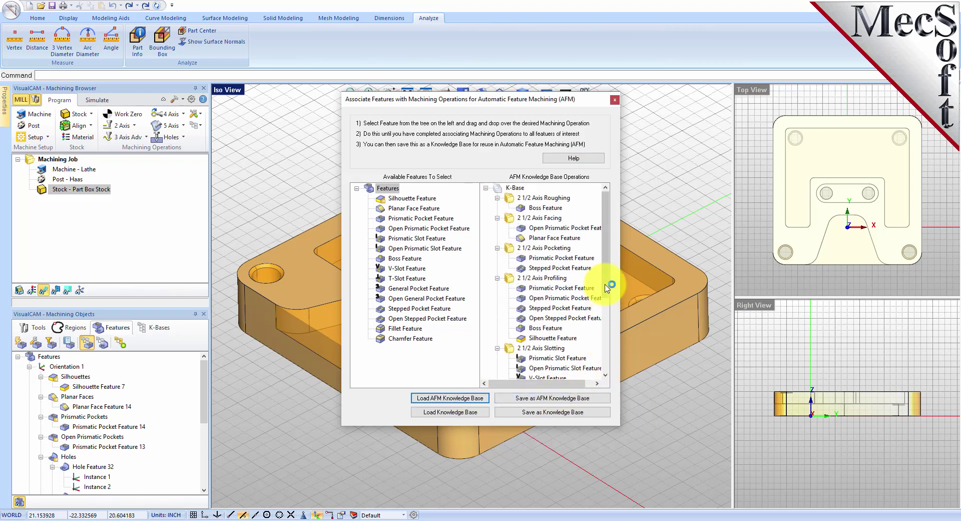
scroll(607, 311, down, 3)
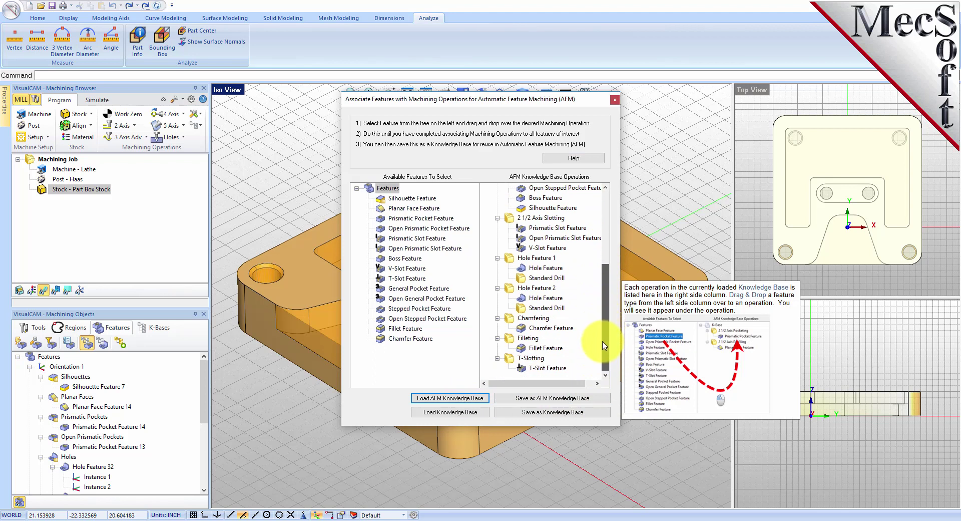
drag(604, 345, 607, 257)
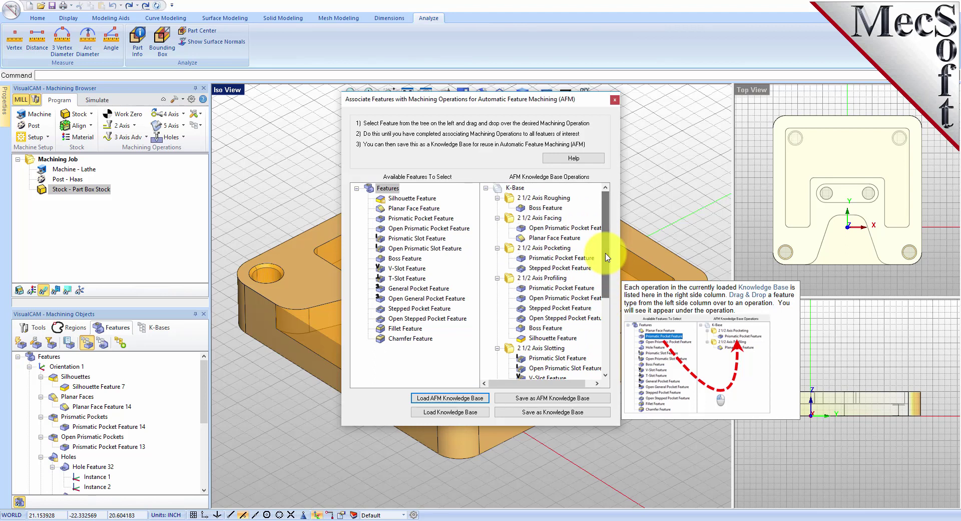
click(535, 198)
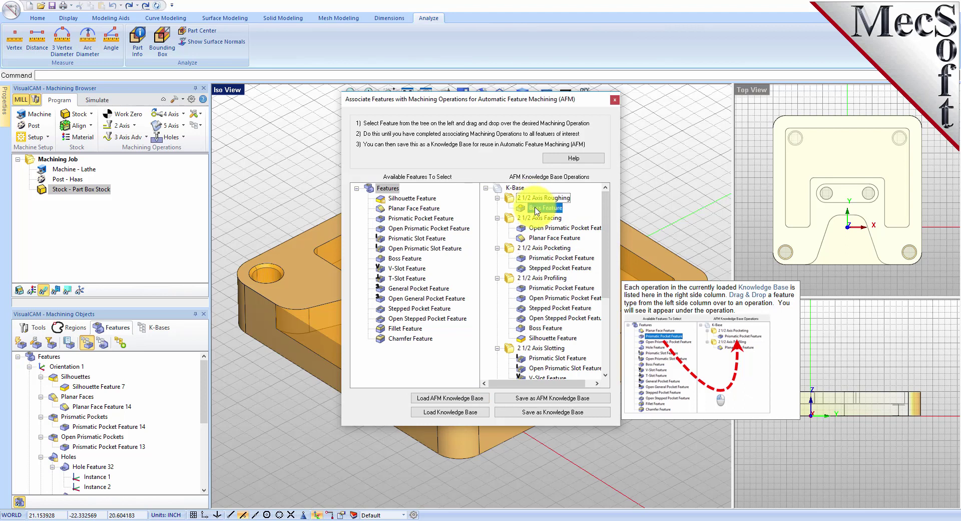
click(540, 218)
click(544, 247)
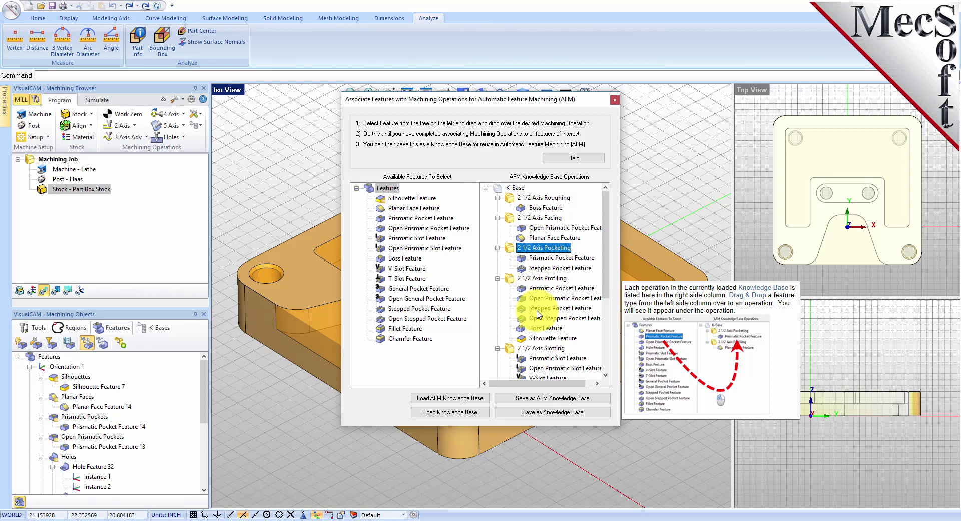
mouse_move(383, 246)
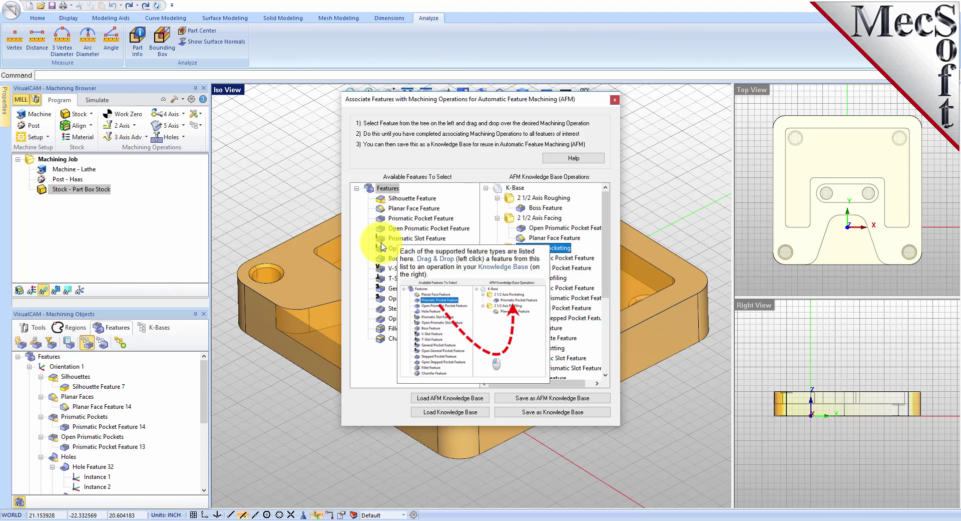
mouse_move(553, 276)
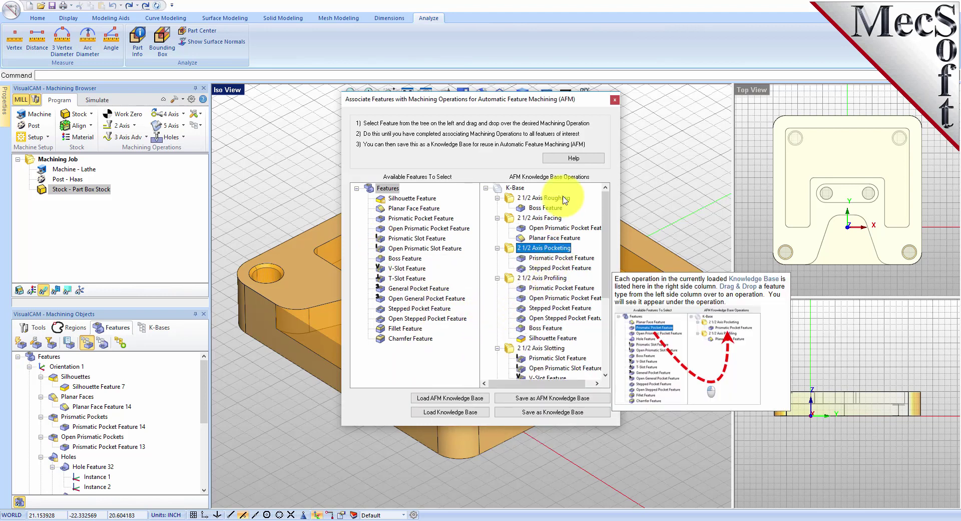
click(614, 100)
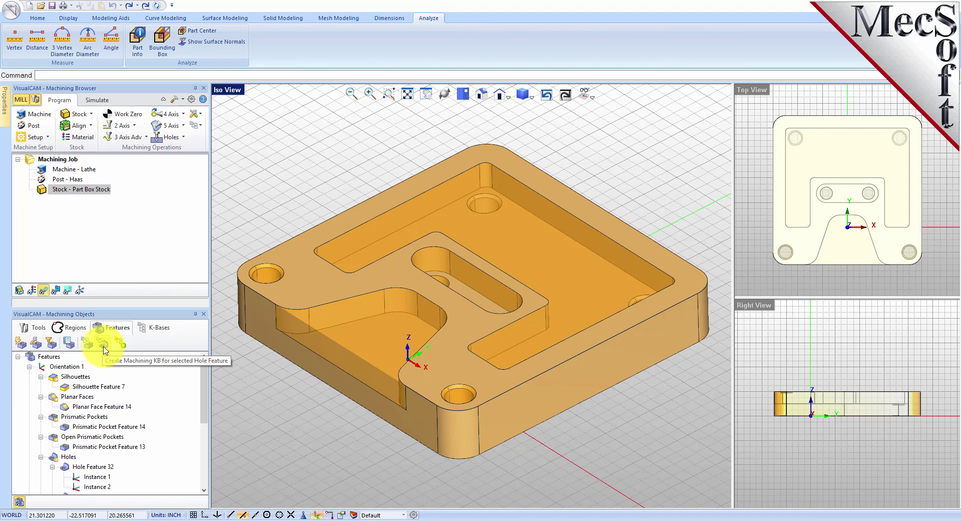
Open the dialog for creating machining operations for Hole Feature 32 in the Holes group.
scroll(120, 400, down, 2)
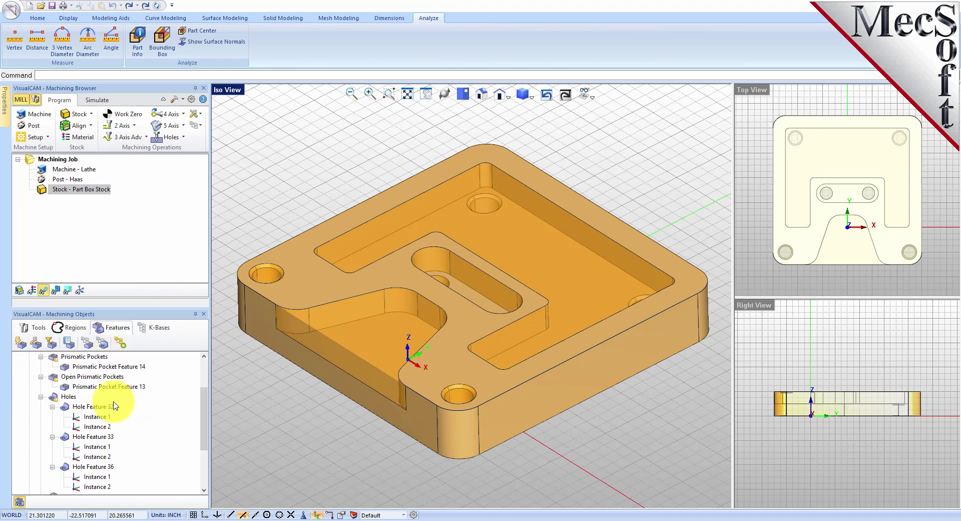
click(65, 408)
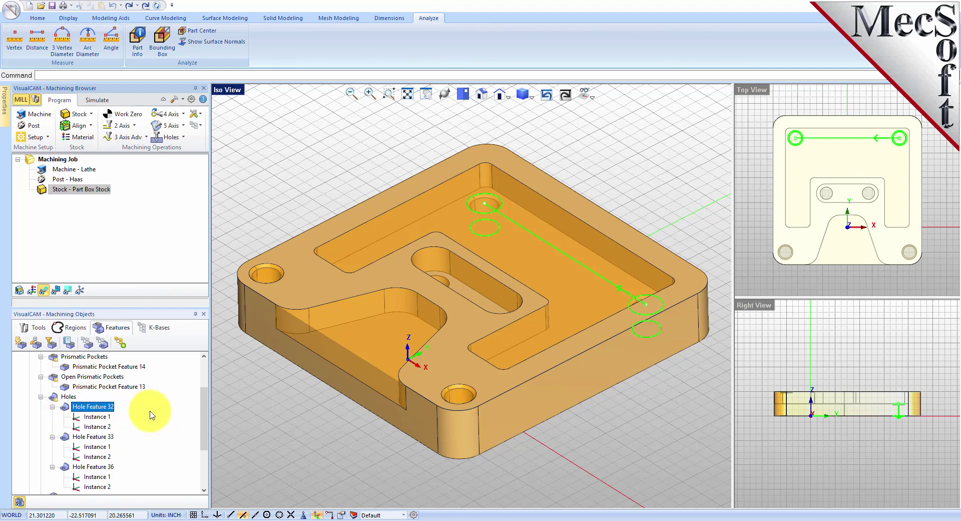
scroll(150, 414, up, 2)
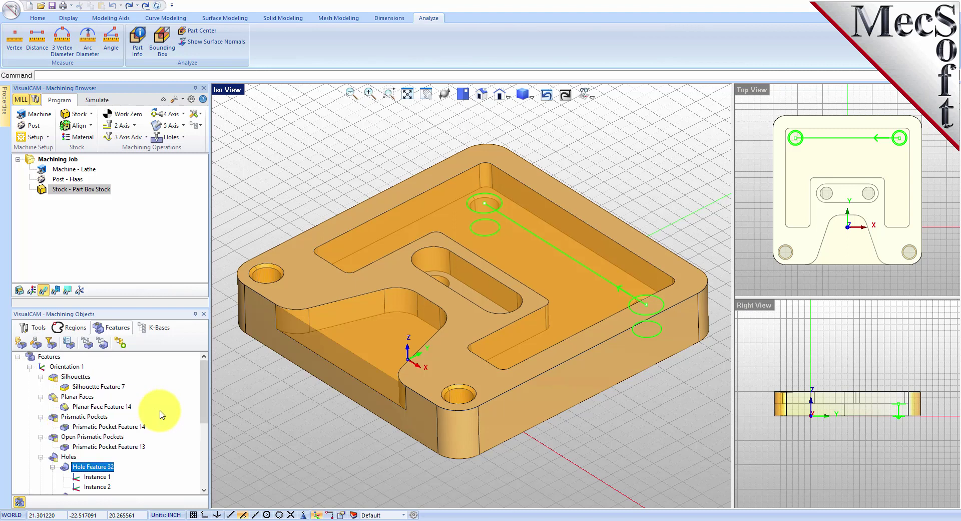
click(101, 344)
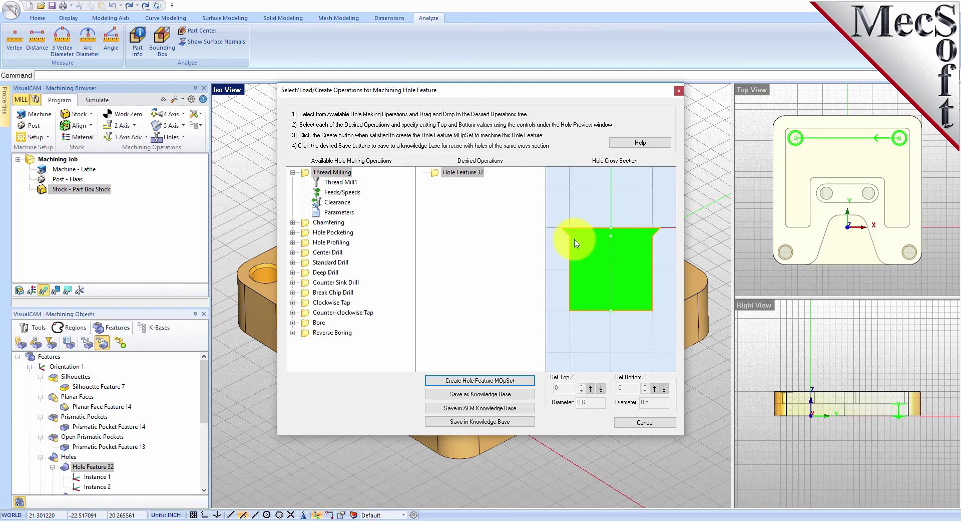
Try assembling Center Drill, Standard Drill and Chamfering as the desired operations for Hole Feature 32, and leave the dialog without creating or saving them.
mouse_move(314, 272)
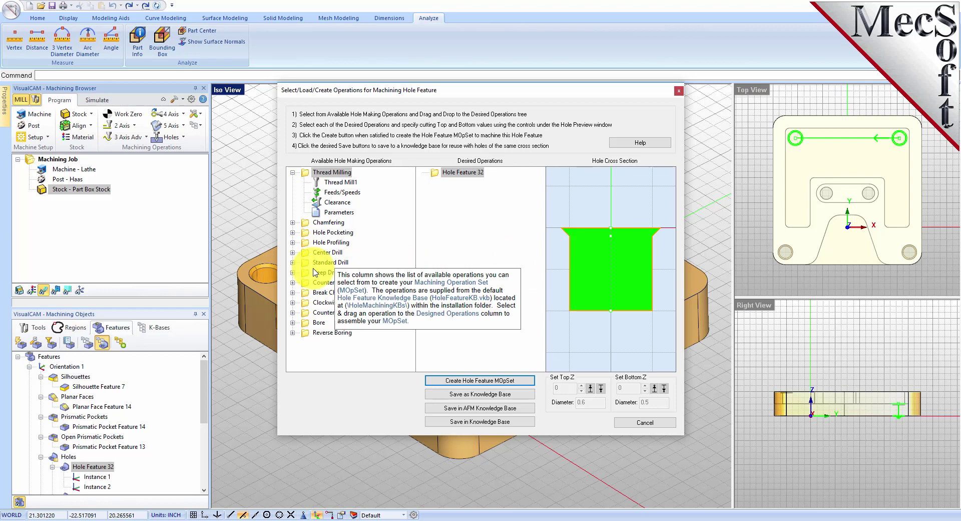
drag(308, 254, 449, 215)
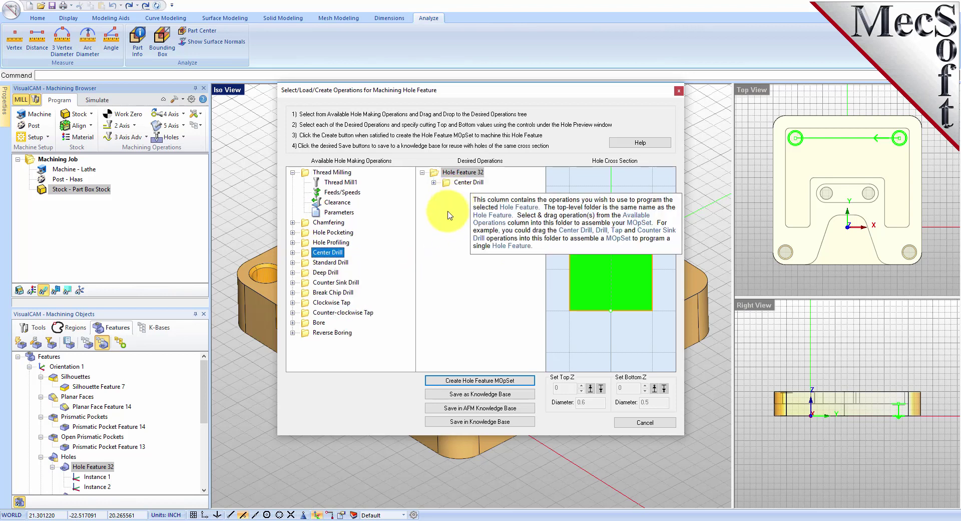
click(308, 262)
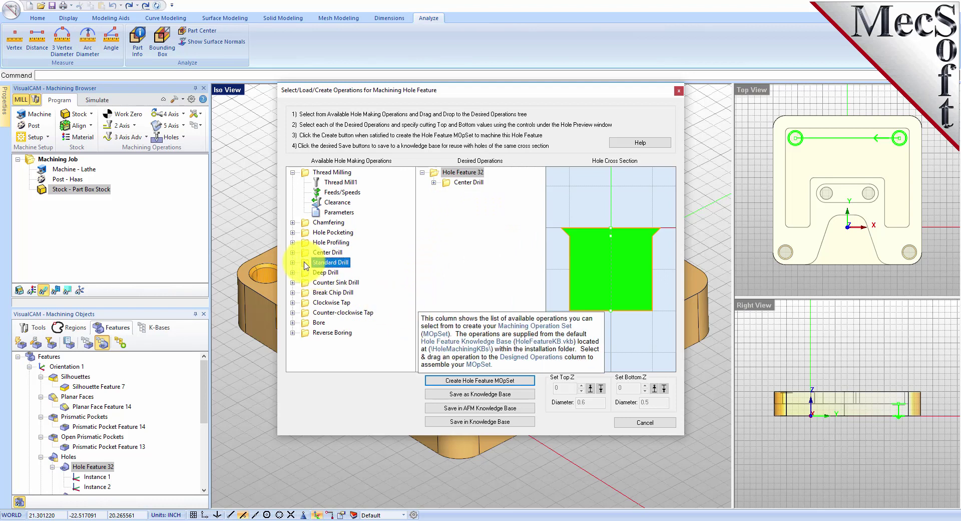
drag(307, 265, 468, 214)
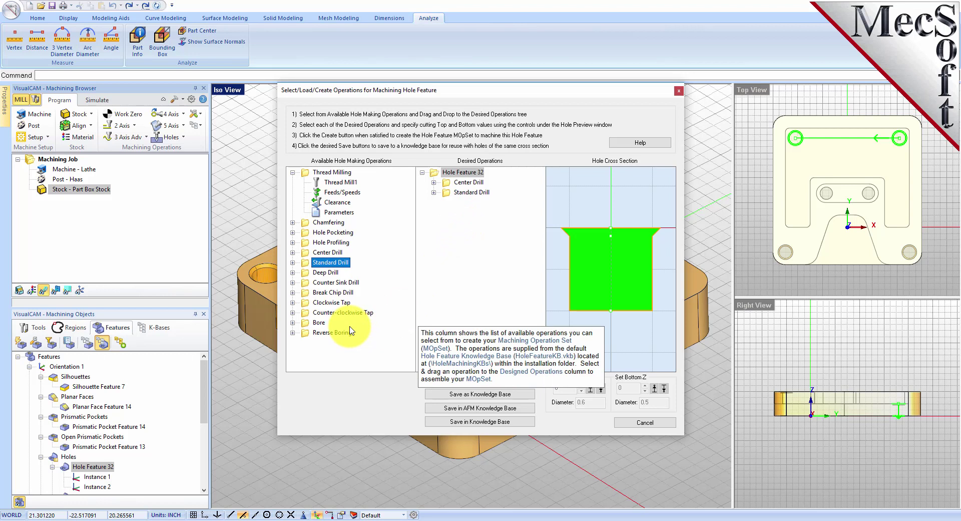
click(320, 223)
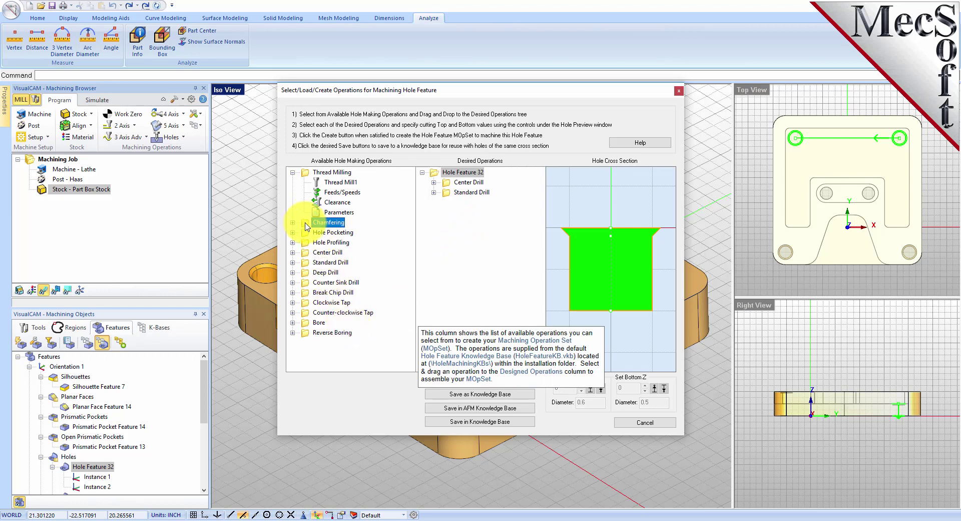
drag(307, 223, 450, 228)
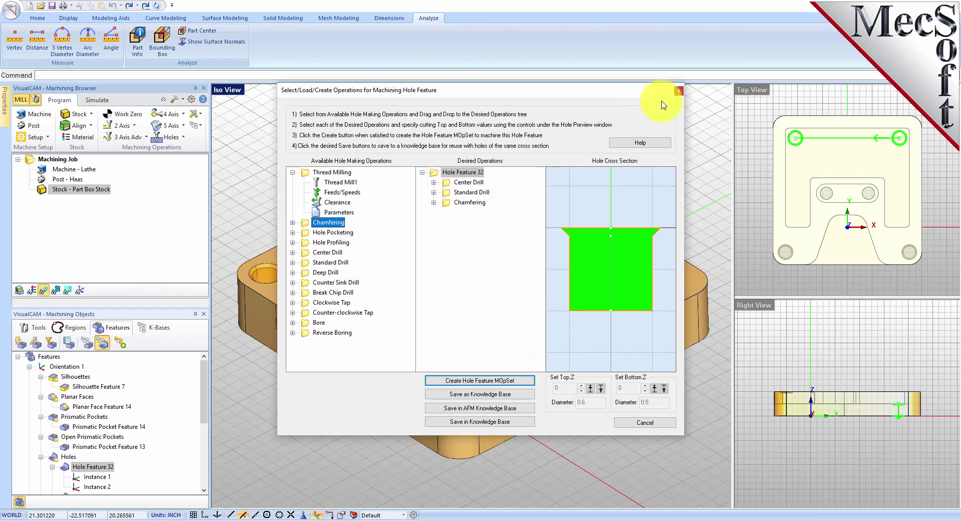
click(679, 91)
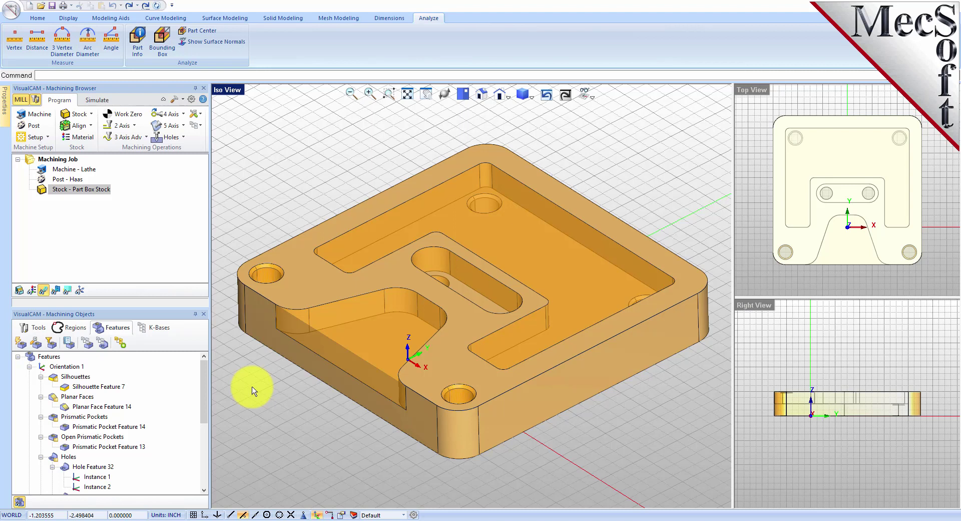
Show the K-Bases list and load a saved milling knowledge base file into it.
click(156, 327)
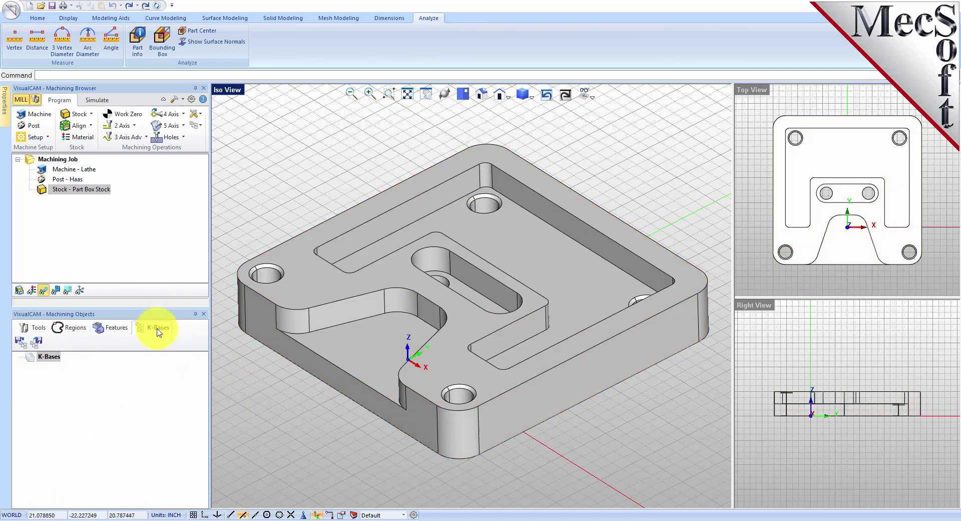
click(20, 341)
double_click(208, 72)
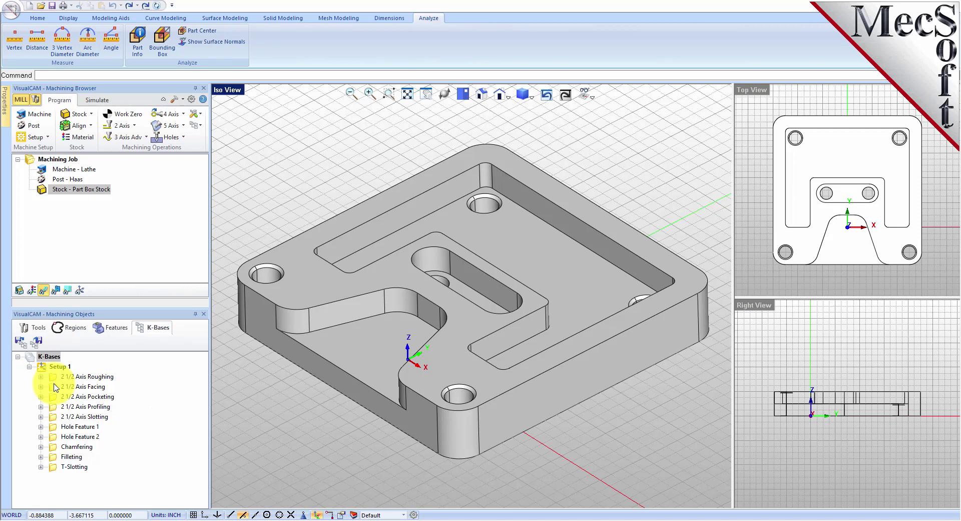
Review the geometry selection rules of the 2 1/2 Axis Roughing operation in Setup 1 and leave them without changes.
click(41, 376)
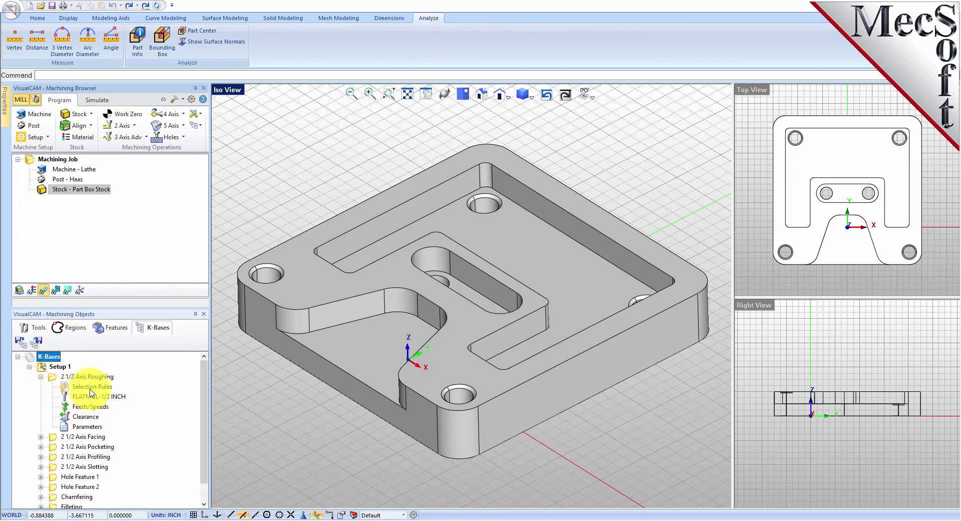
click(68, 387)
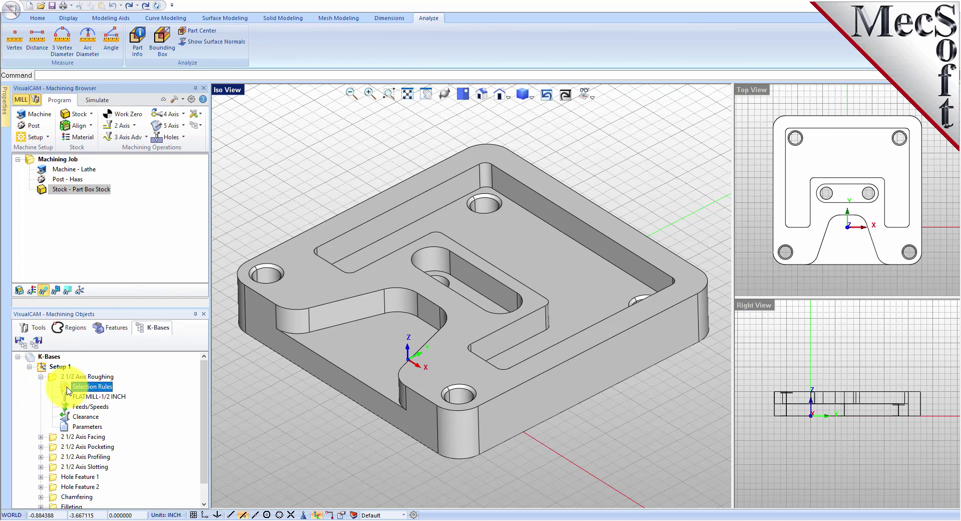
double_click(68, 388)
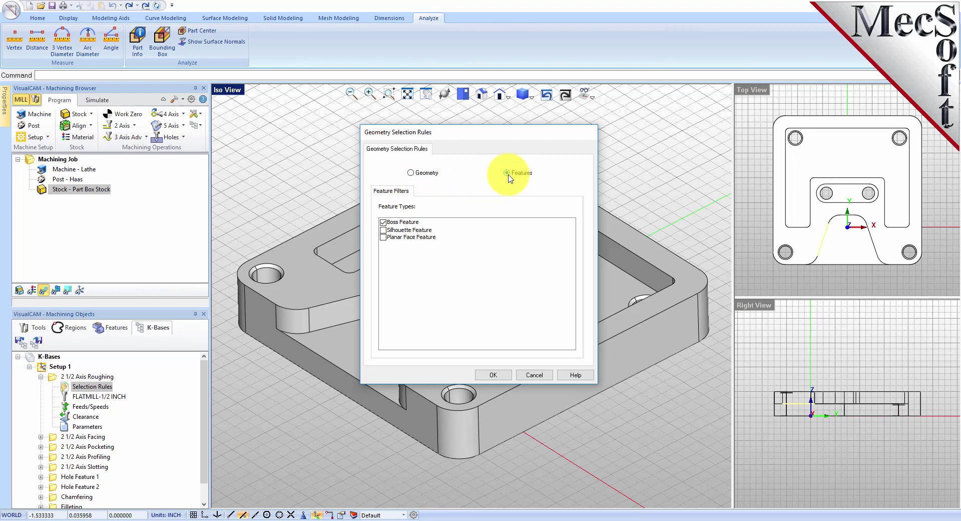
click(534, 375)
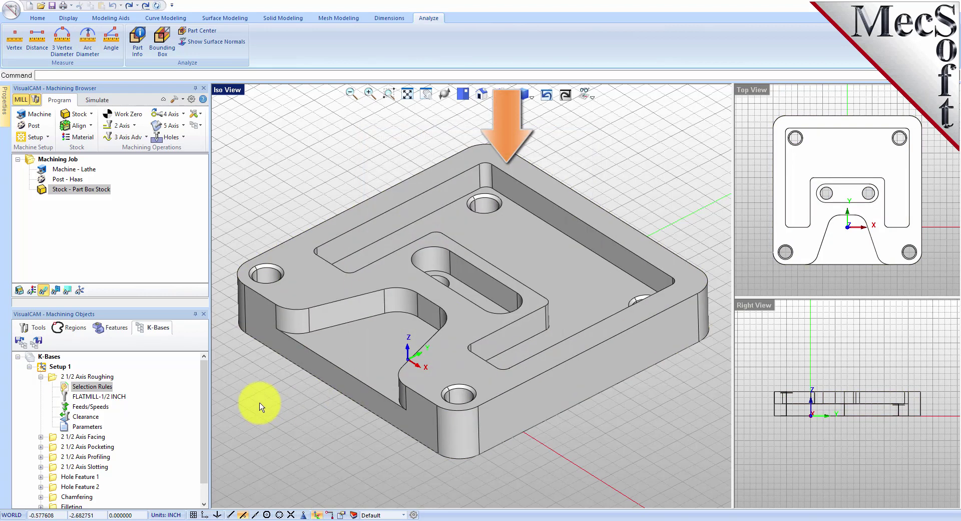
Review the feature types in the selection rules of the 2 1/2 Axis Facing operation and close them unchanged.
click(53, 438)
click(40, 437)
double_click(81, 446)
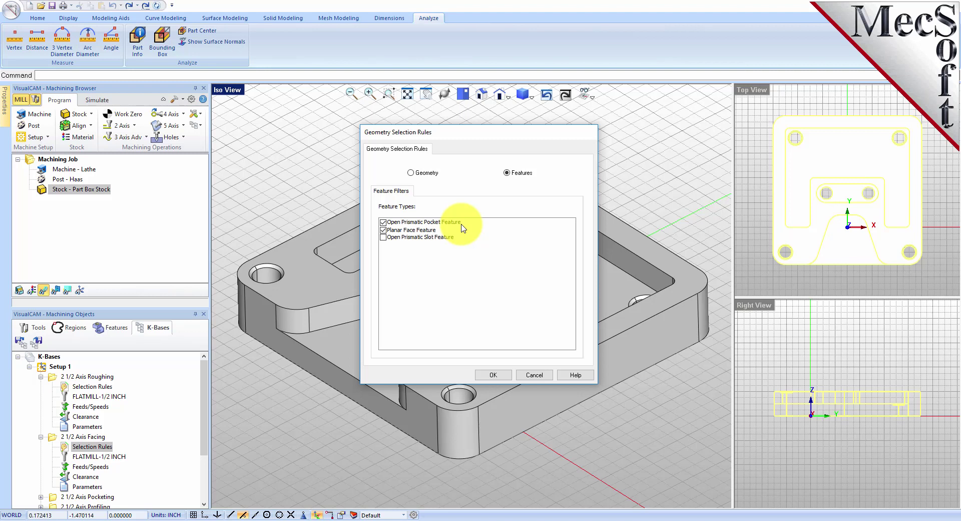
click(507, 375)
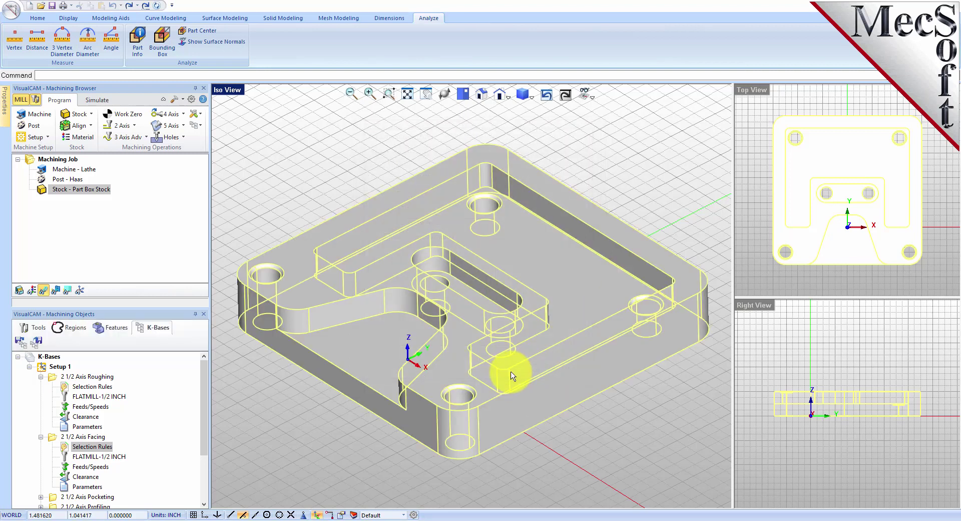
Review the feature types in the selection rules of the 2 1/2 Axis Pocketing operation and close them unchanged.
drag(204, 404, 189, 453)
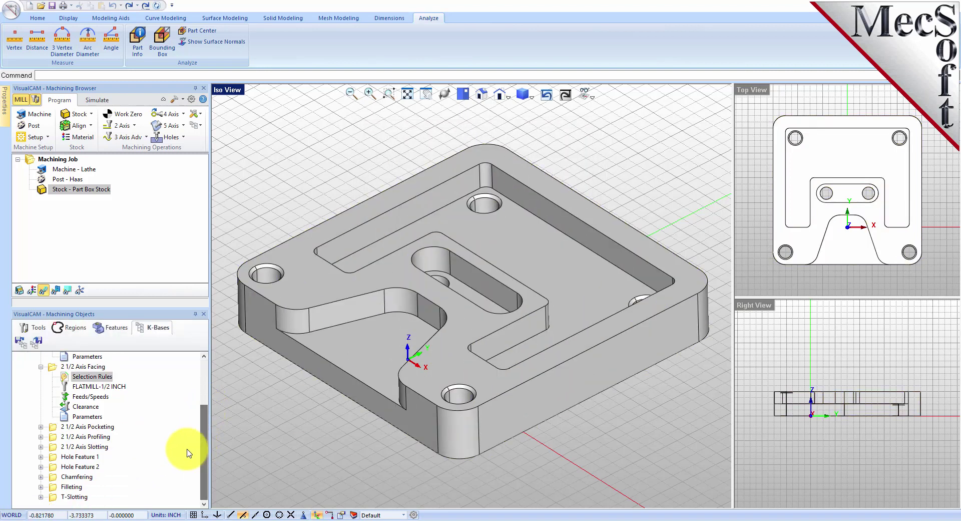
click(41, 427)
click(65, 436)
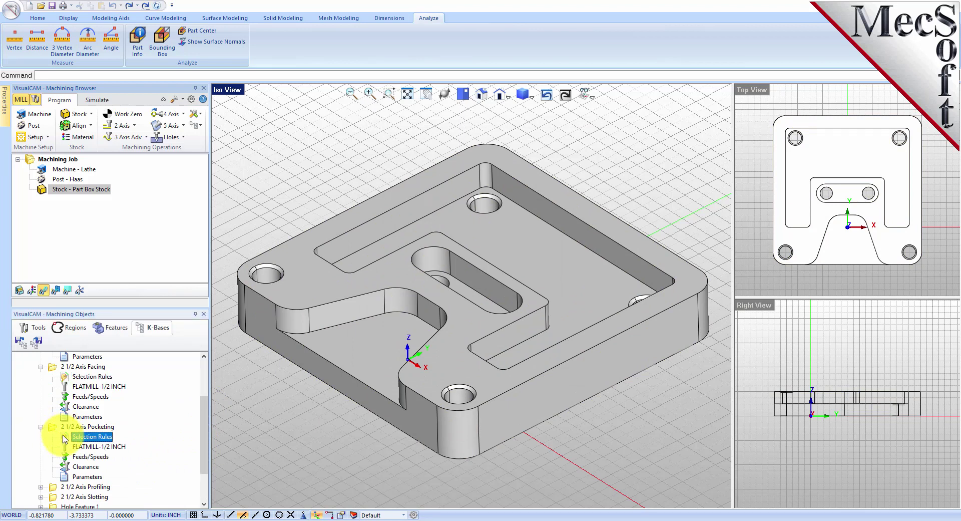
double_click(65, 437)
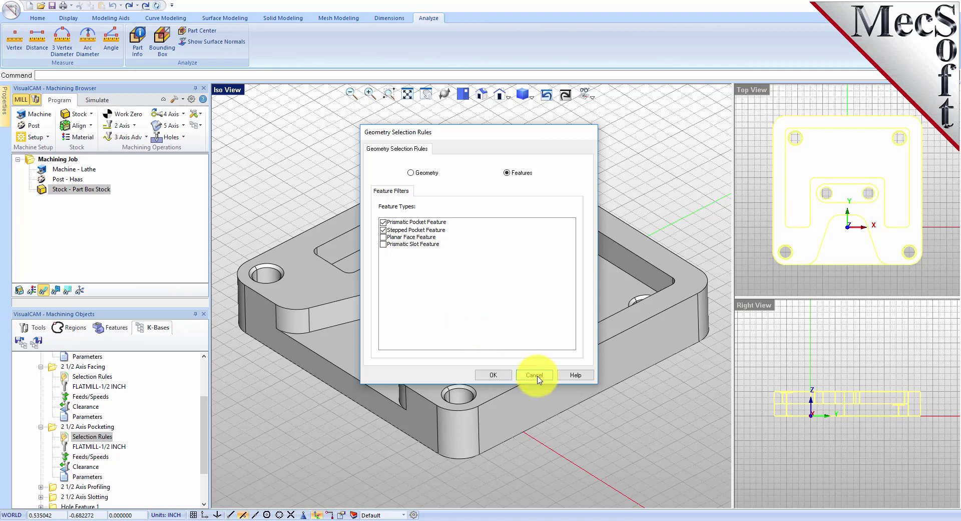
click(493, 374)
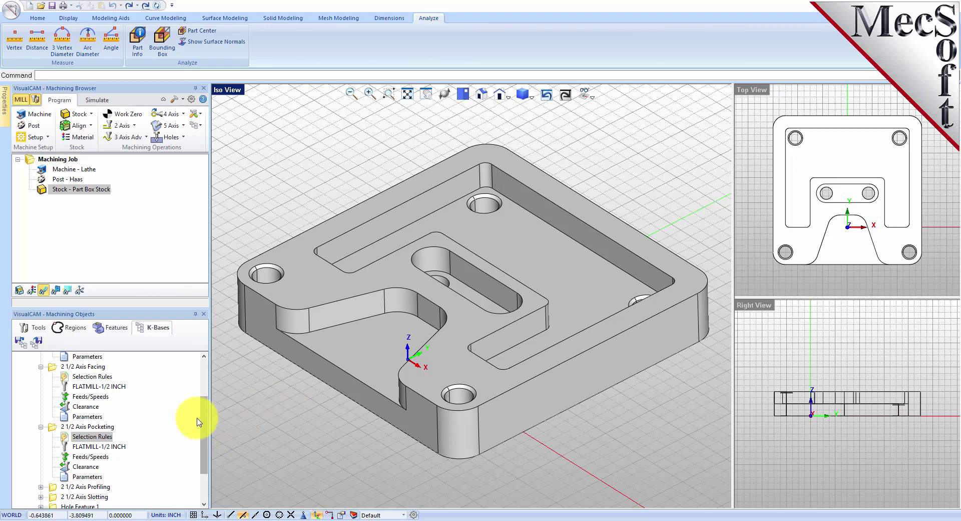
Look over the 2 1/2 Axis Pocketing clearance, tool and parameters entries in the knowledge base and view the list of session tools.
drag(203, 420, 209, 385)
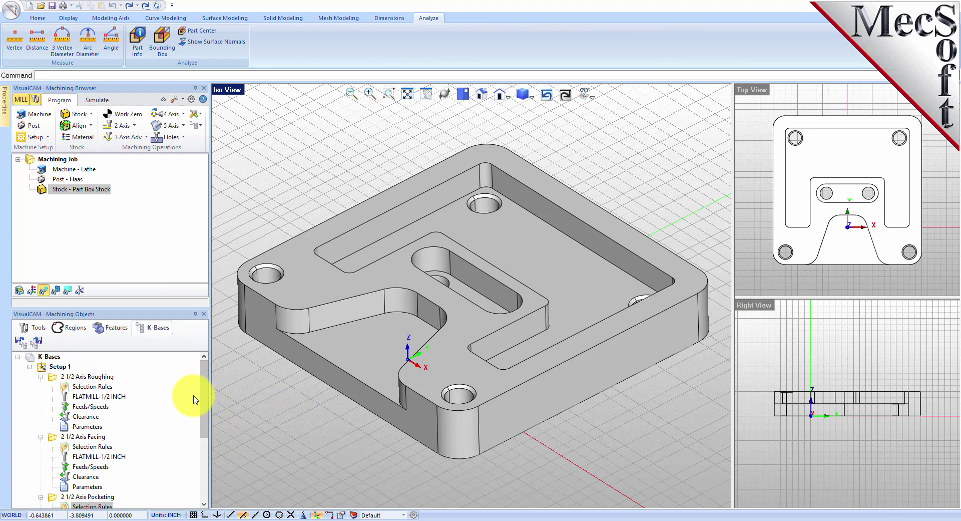
scroll(74, 418, down, 4)
click(71, 416)
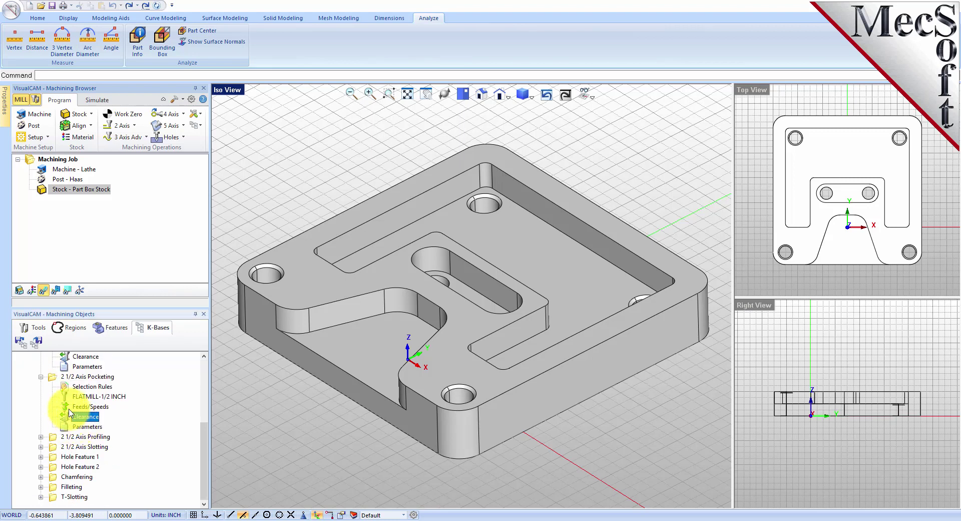
click(67, 397)
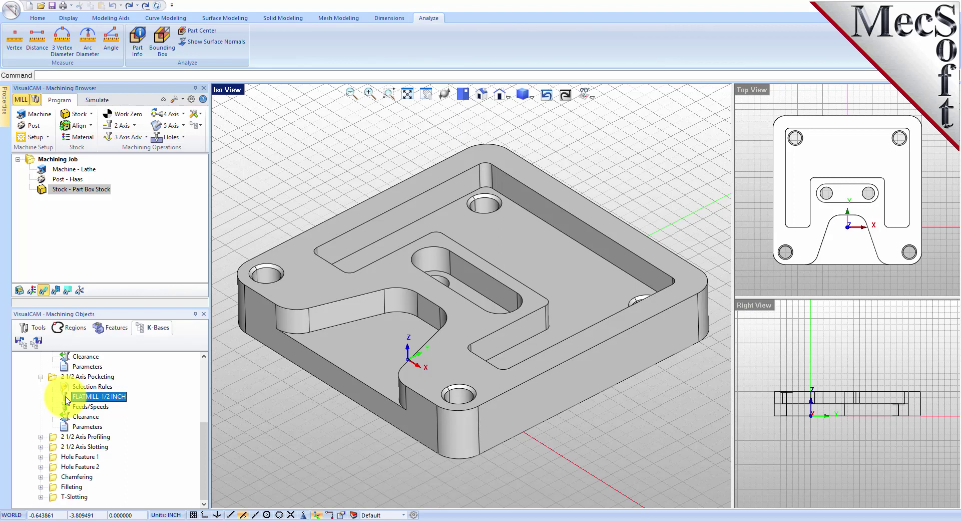
click(62, 425)
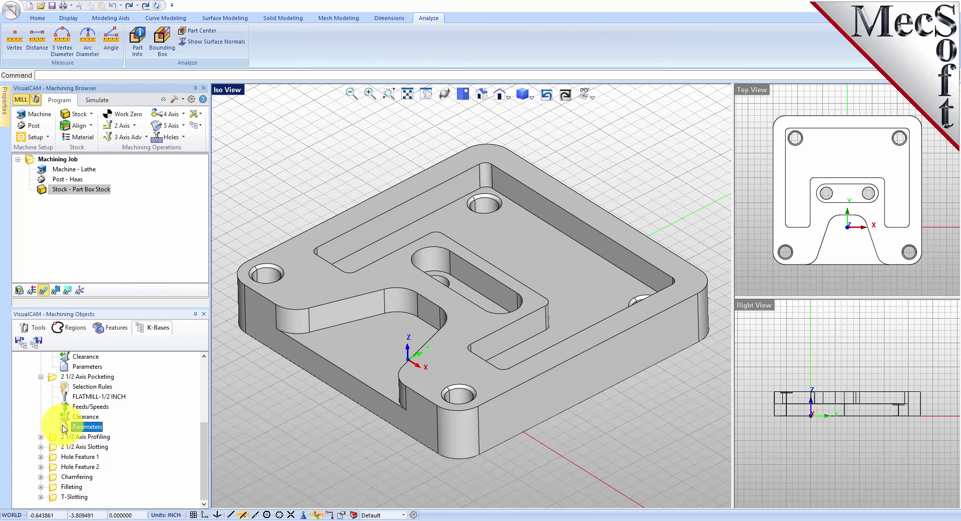
click(36, 328)
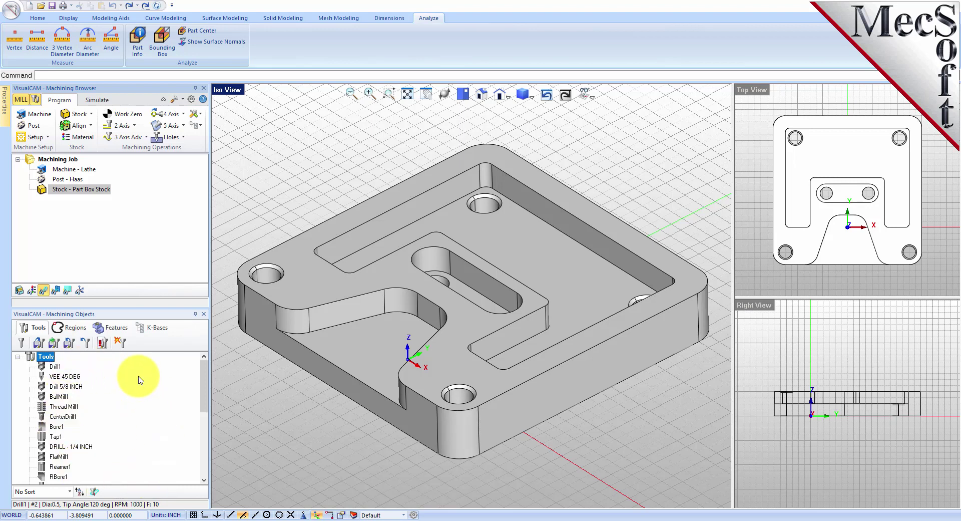
Generate machining operations for the features of Orientation 1 with automatic feature machining and enlarge the view of the job tree.
click(118, 327)
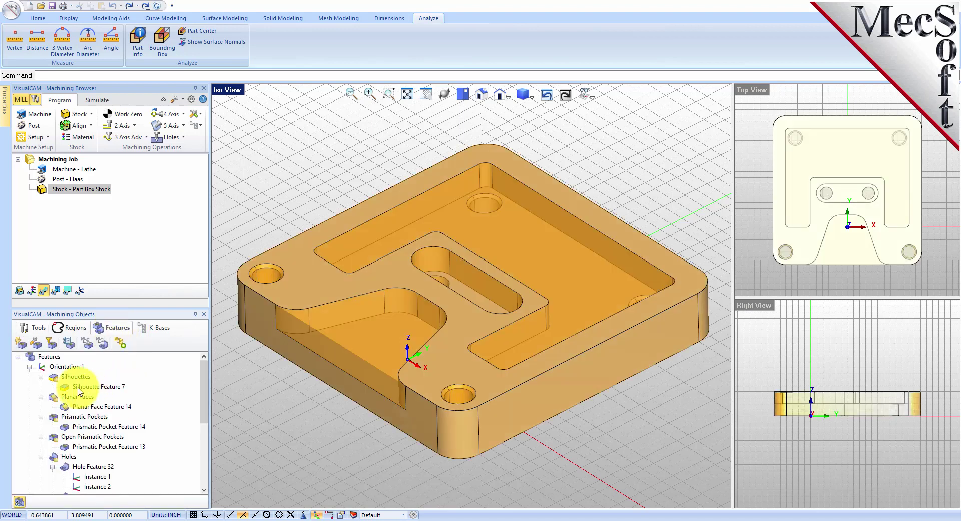
click(41, 368)
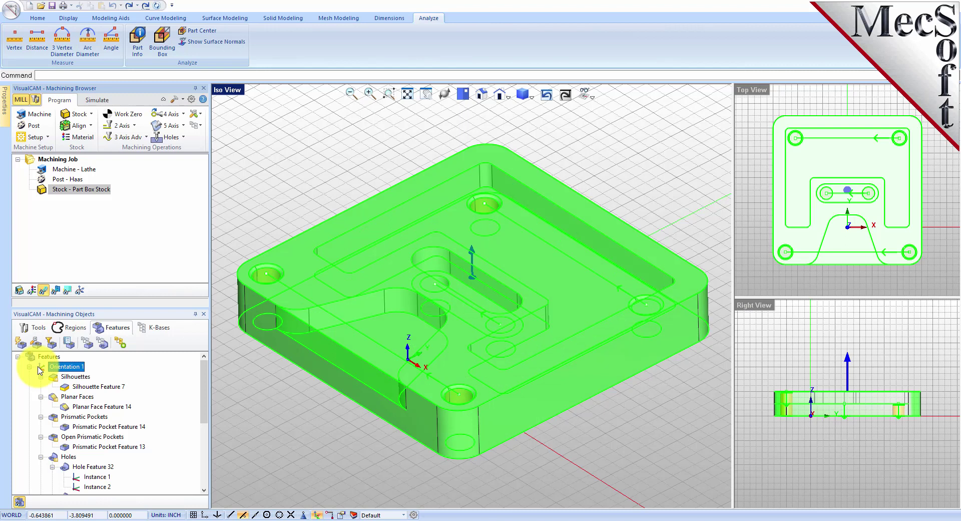
click(120, 345)
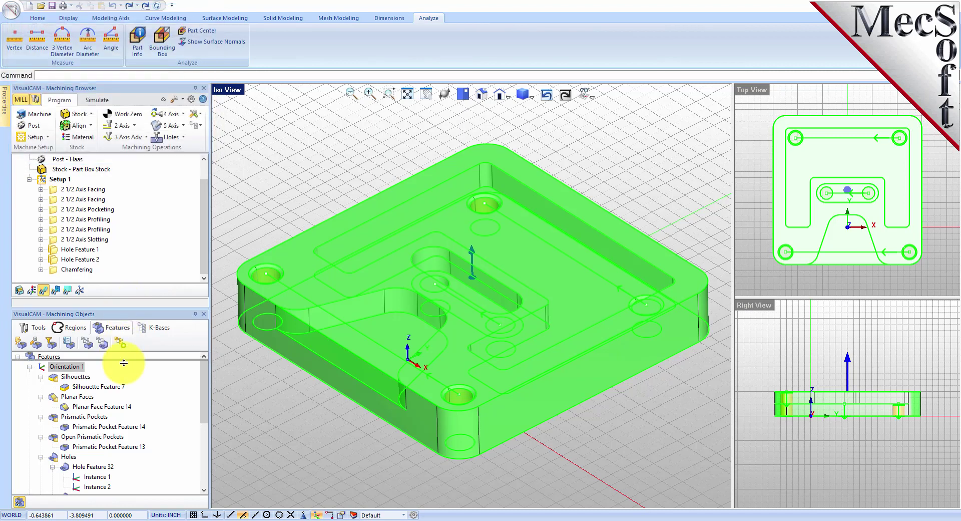
drag(124, 362, 123, 419)
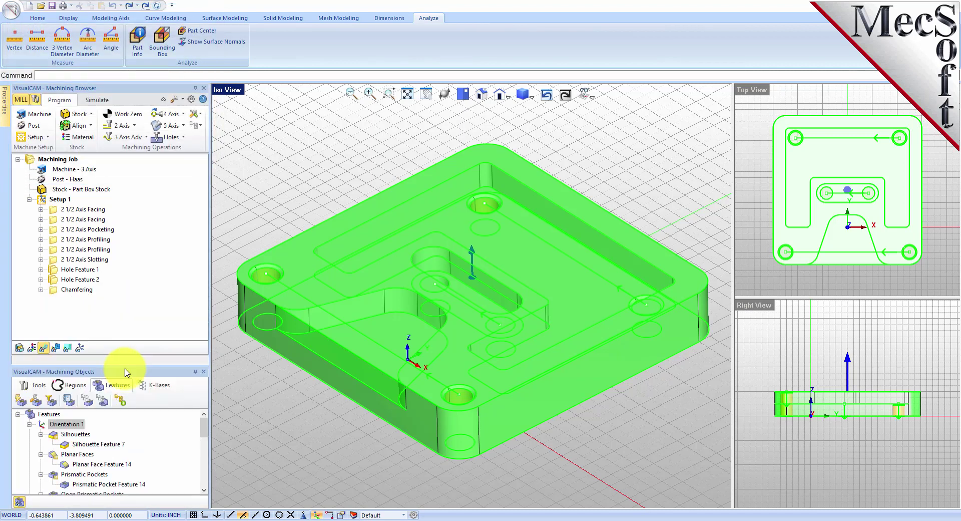
Review the generated 2 1/2 Axis Pocketing operation's control geometry, tool, cut parameters and entry/exit settings, and close it without changes.
double_click(54, 231)
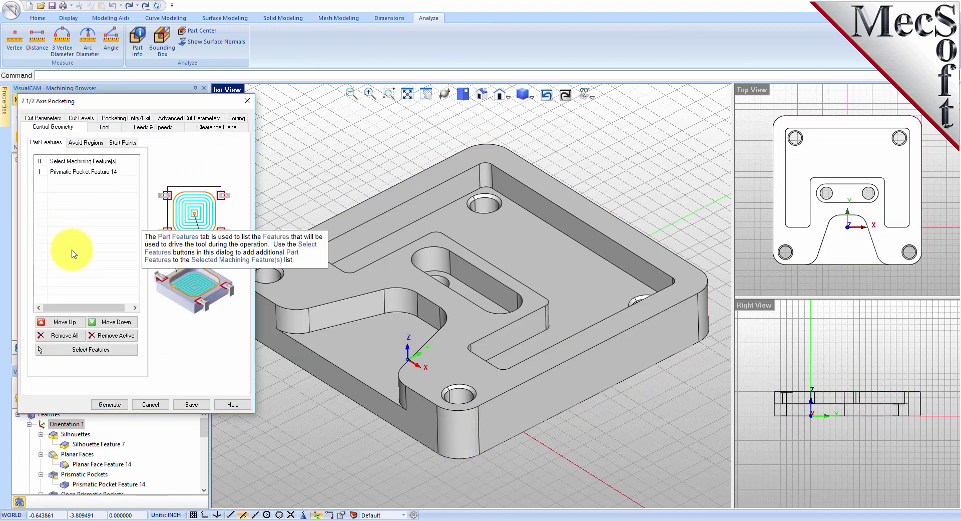
click(44, 117)
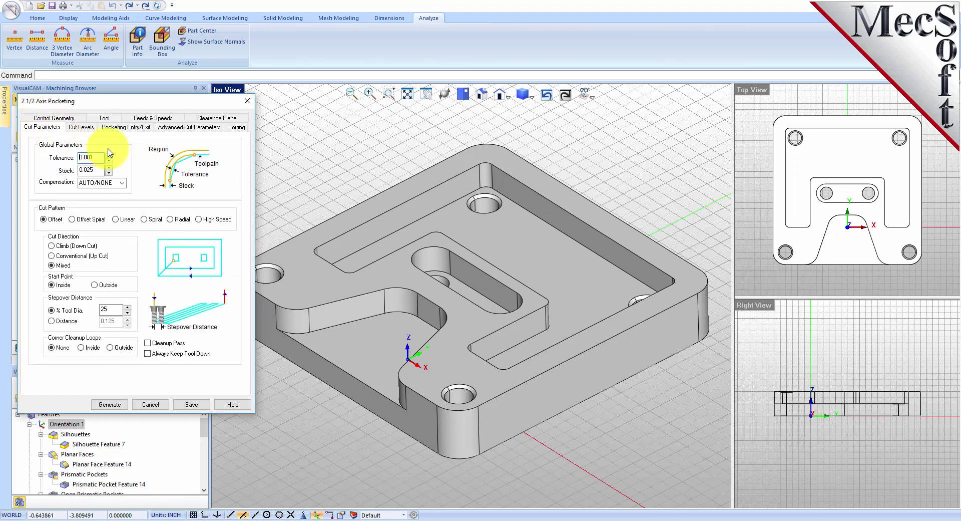
click(105, 125)
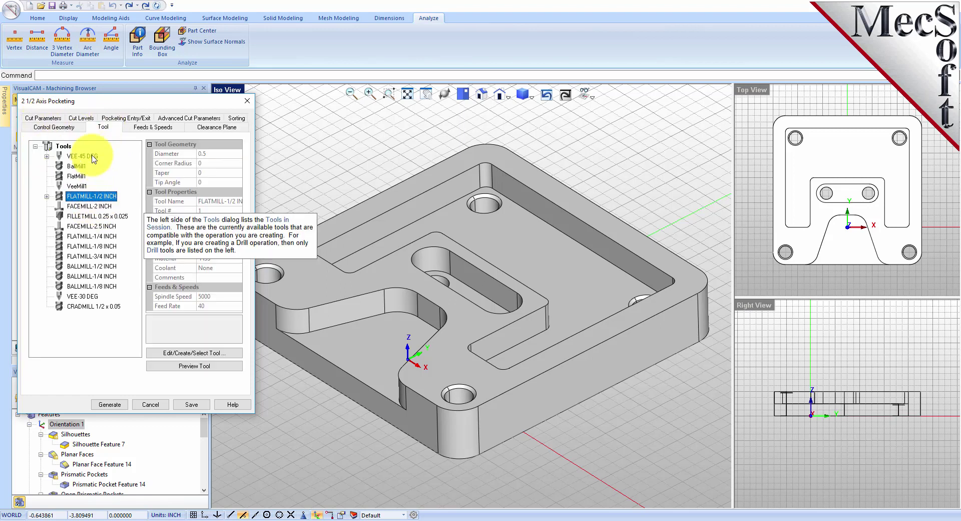
click(49, 118)
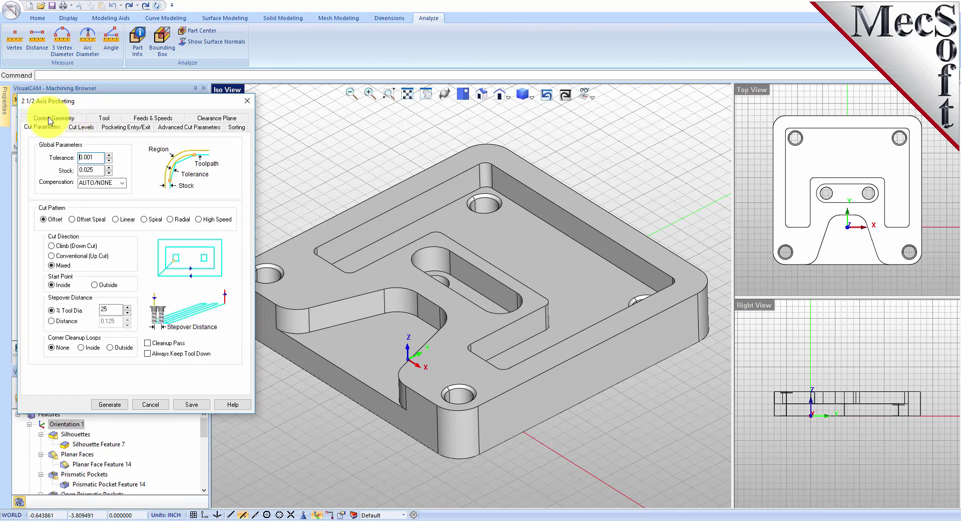
click(134, 128)
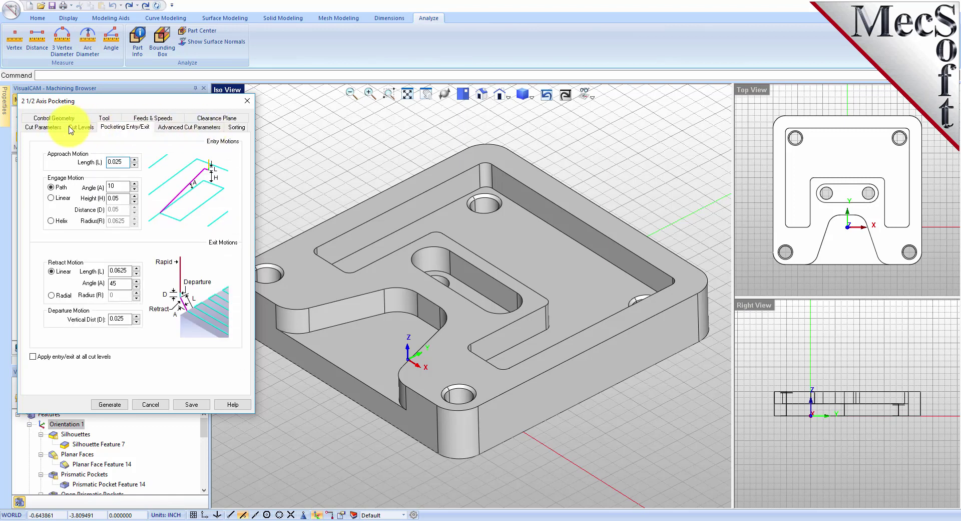
click(44, 128)
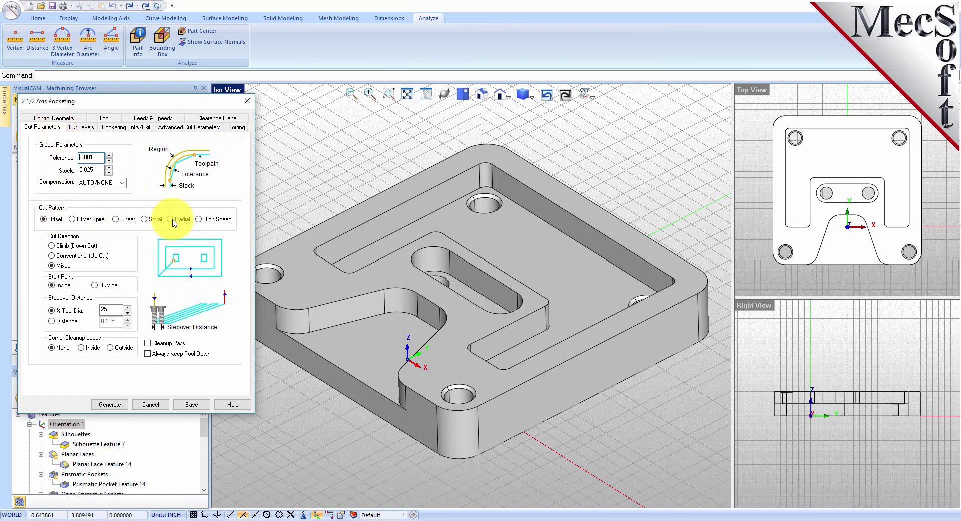
mouse_move(46, 224)
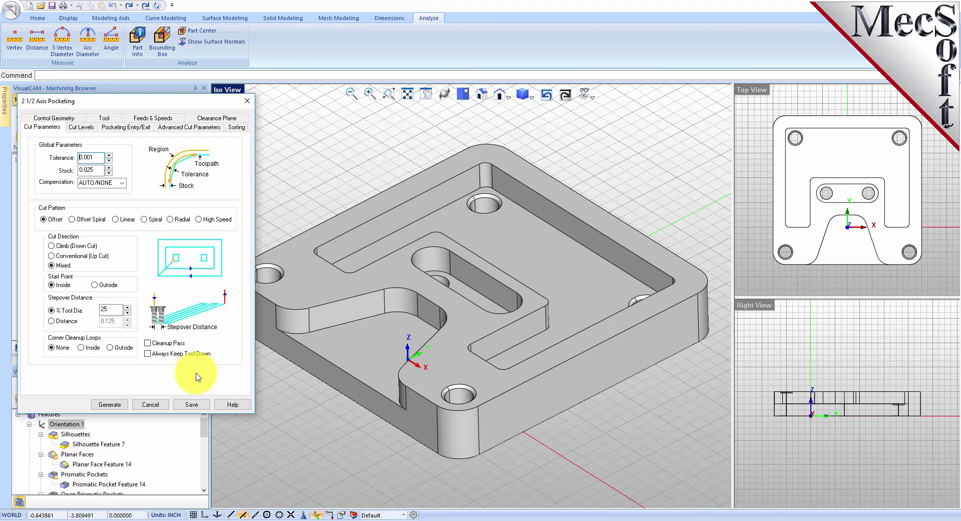
click(150, 404)
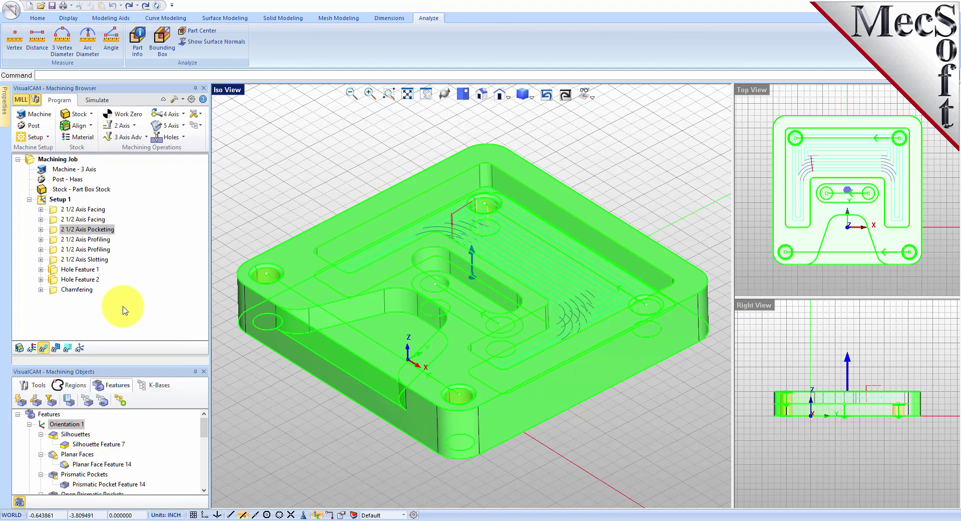
Review the commands available for Setup 1, such as Save to Knowledge Base, without applying any.
click(53, 199)
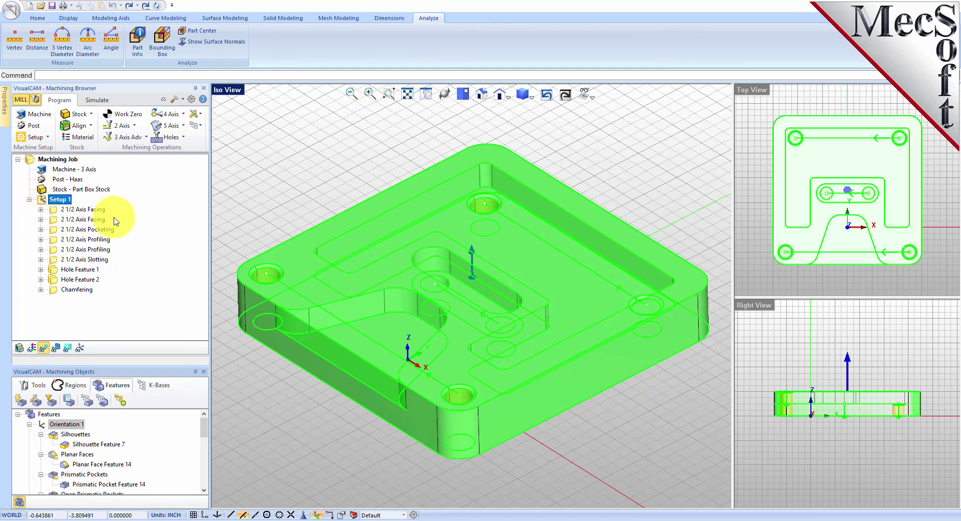
right_click(61, 199)
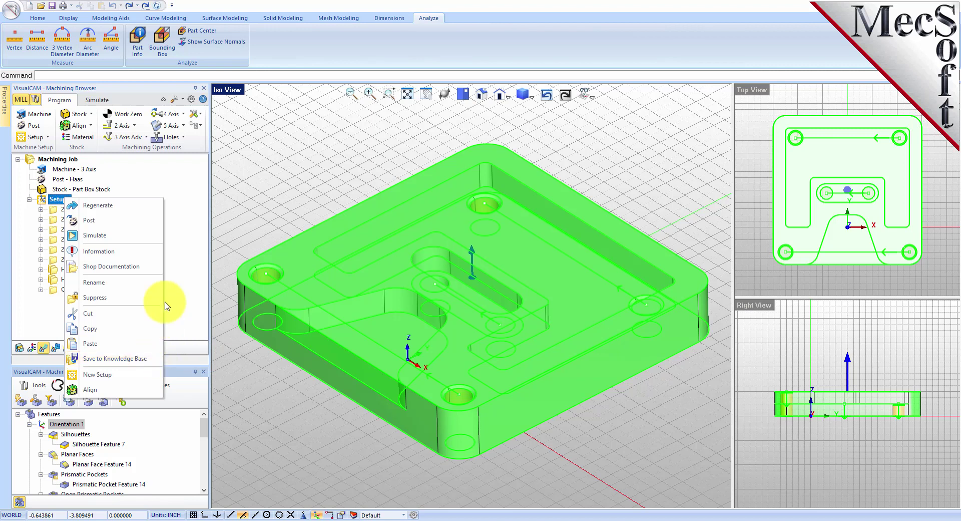
click(189, 197)
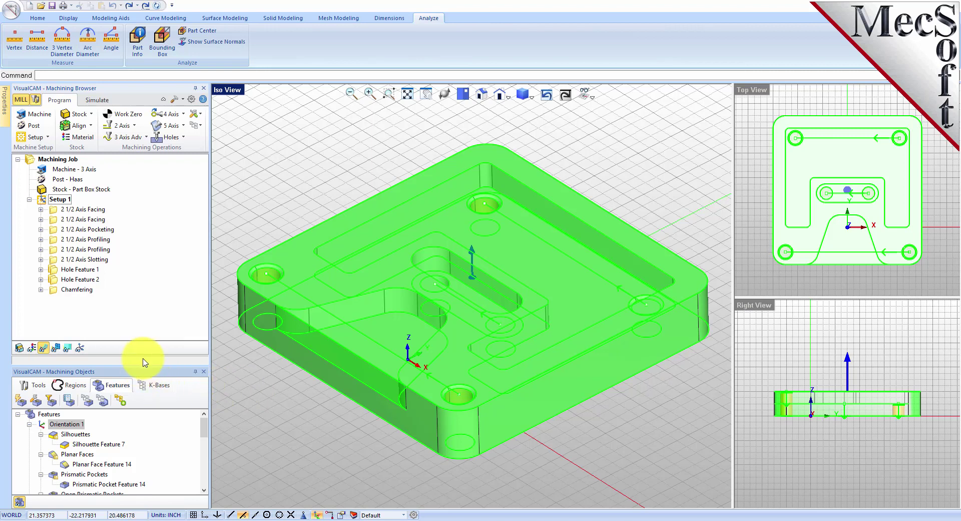
Resize the job and objects areas and delete Setup 1 with all its operations from the machining job.
drag(143, 364, 142, 343)
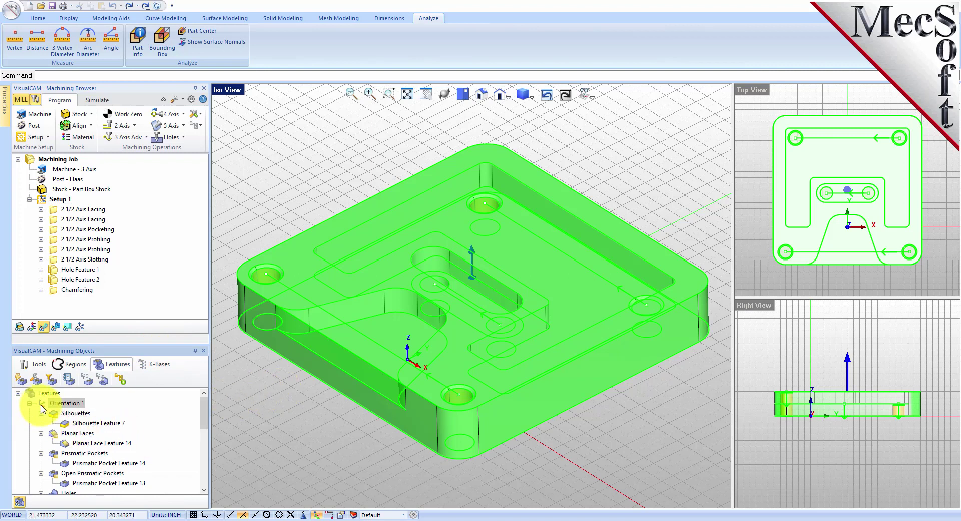
click(40, 201)
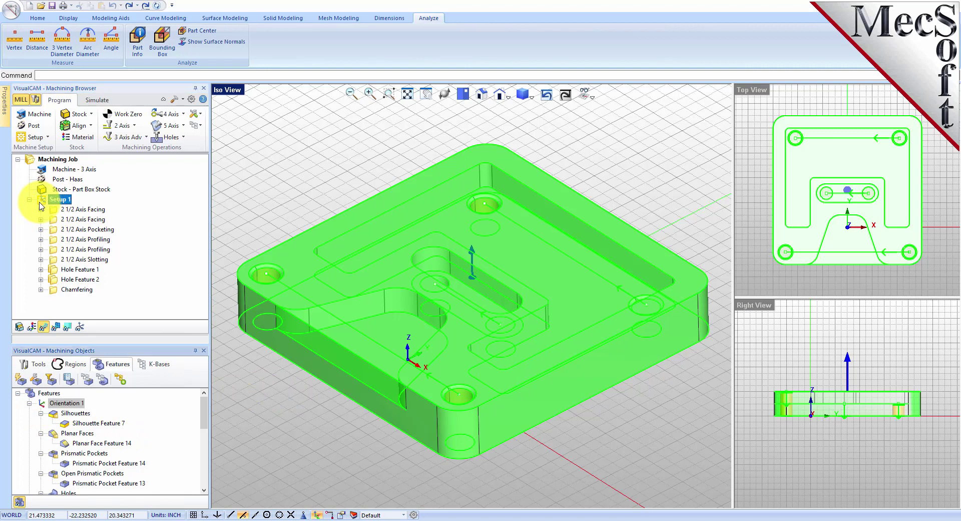
key(Delete)
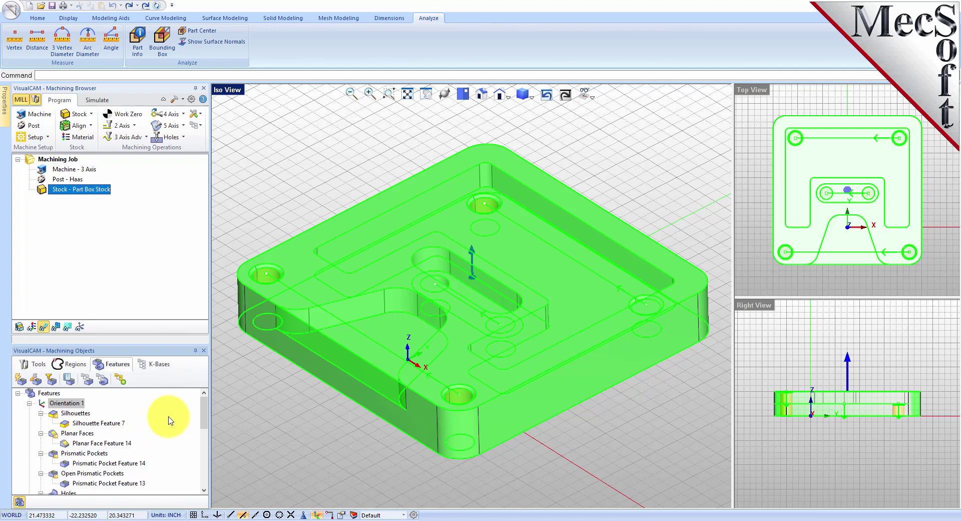
Review the machining options available for Prismatic Pocket Feature 14, including automatic feature machining using KBs, without applying any.
click(70, 444)
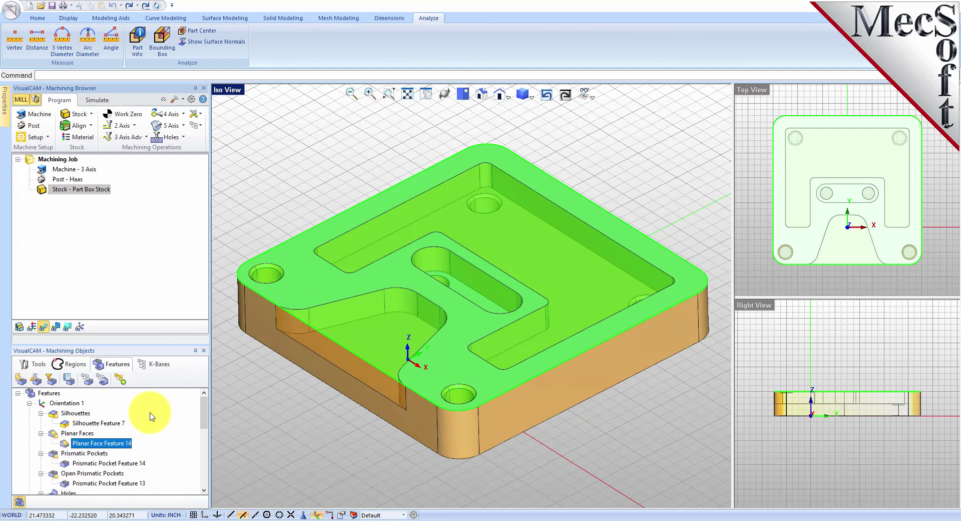
scroll(150, 418, down, 1)
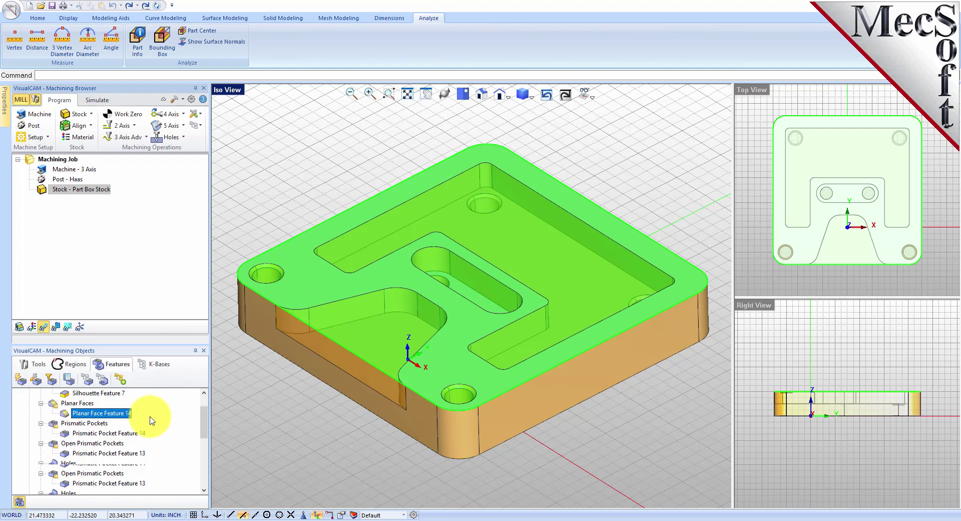
click(117, 434)
right_click(125, 434)
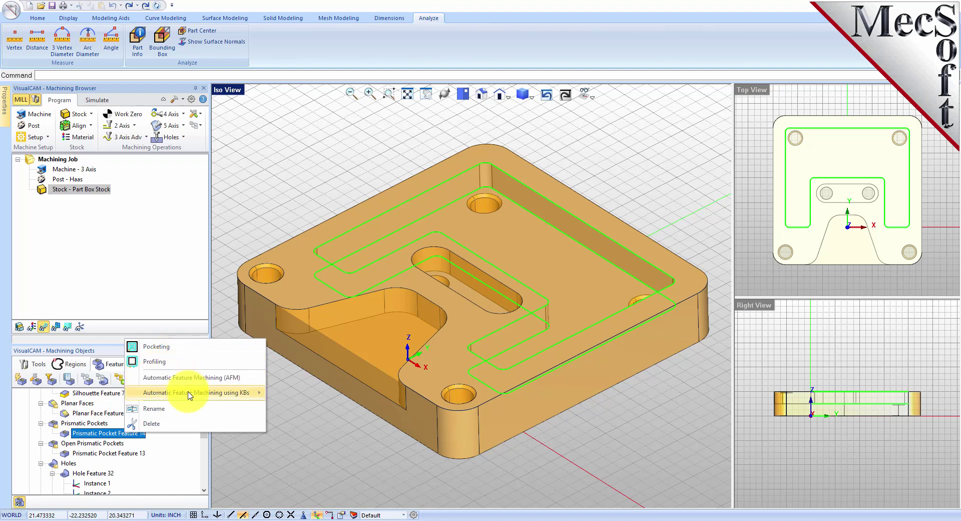
mouse_move(189, 395)
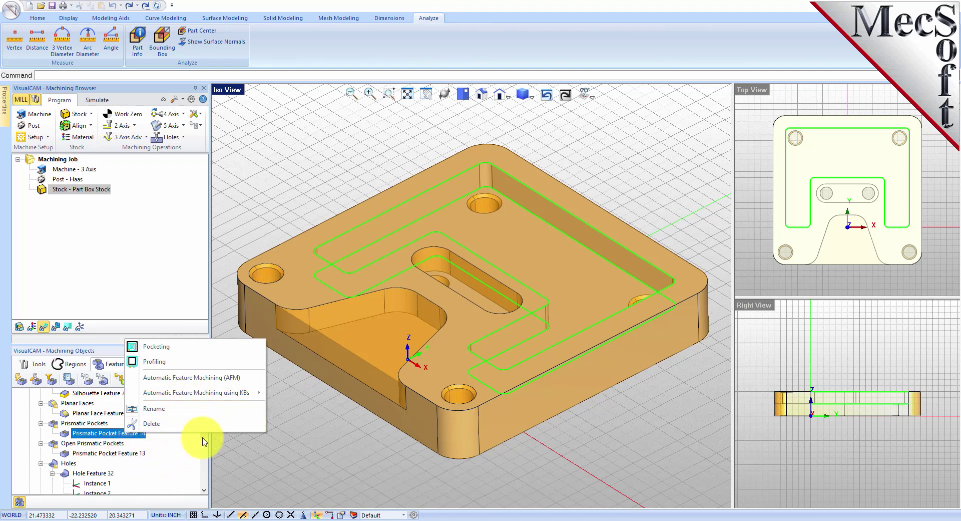
click(185, 443)
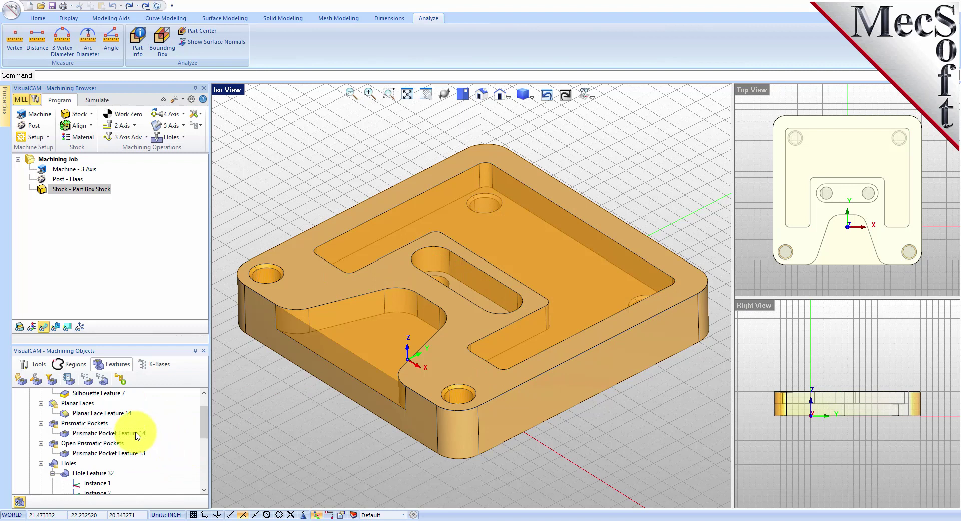
Review the machining options available for Planar Face Feature 14 without applying any.
click(91, 413)
right_click(92, 414)
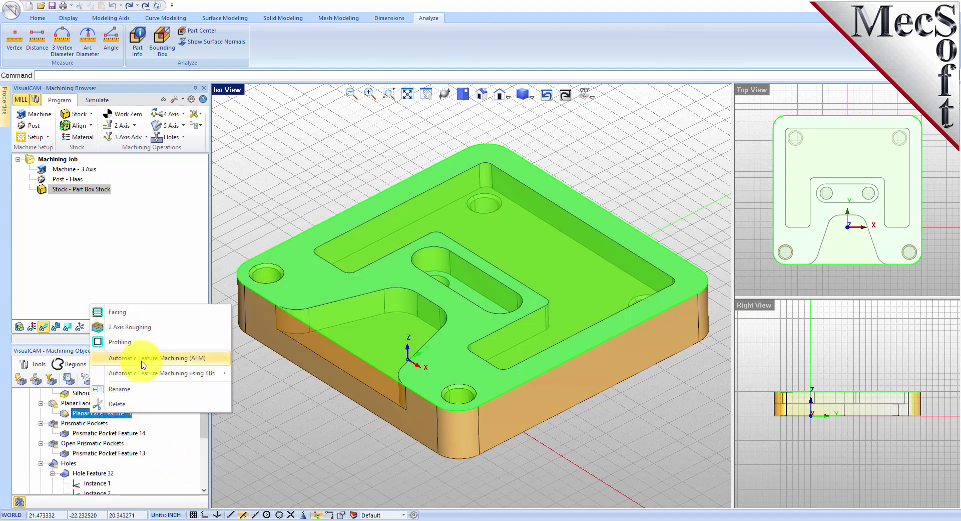
click(184, 451)
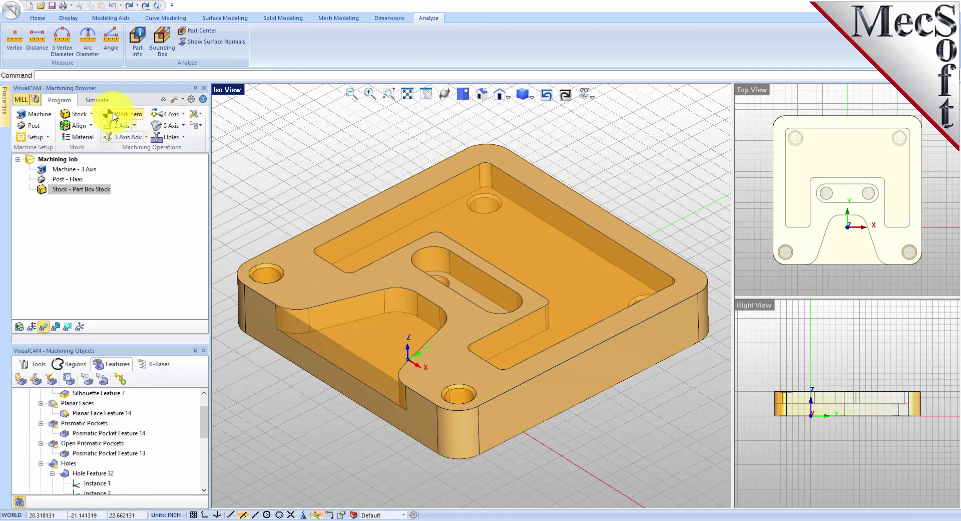
Generate Setup 1's operations again with automatic feature machining and play the material removal simulation of the whole setup.
click(97, 100)
click(120, 379)
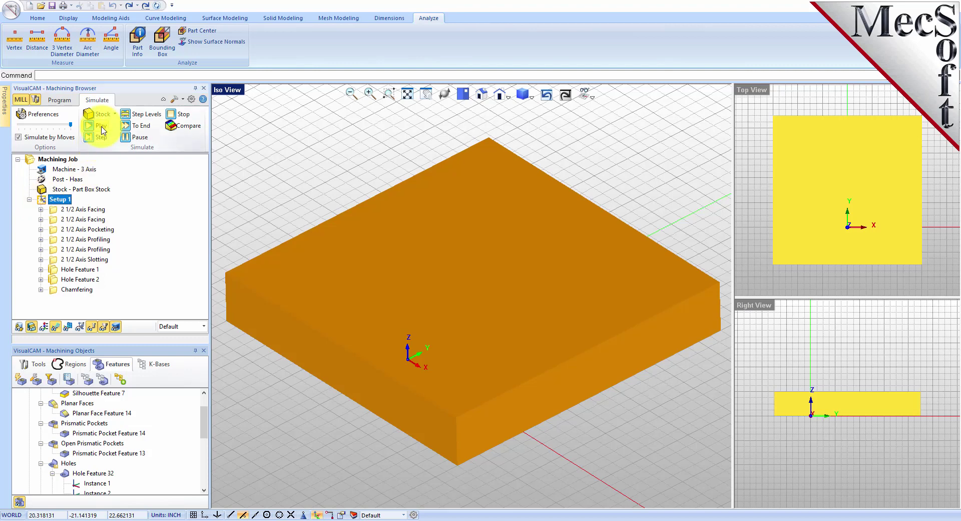
click(102, 127)
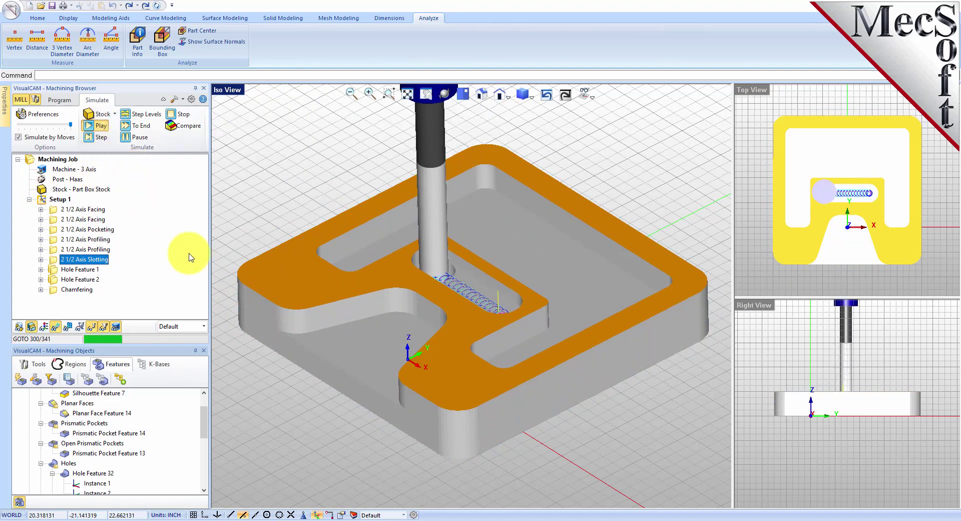
mouse_move(551, 440)
middle_down()
mouse_move(551, 476)
mouse_move(539, 384)
mouse_move(547, 444)
mouse_move(536, 472)
mouse_move(545, 439)
middle_up()
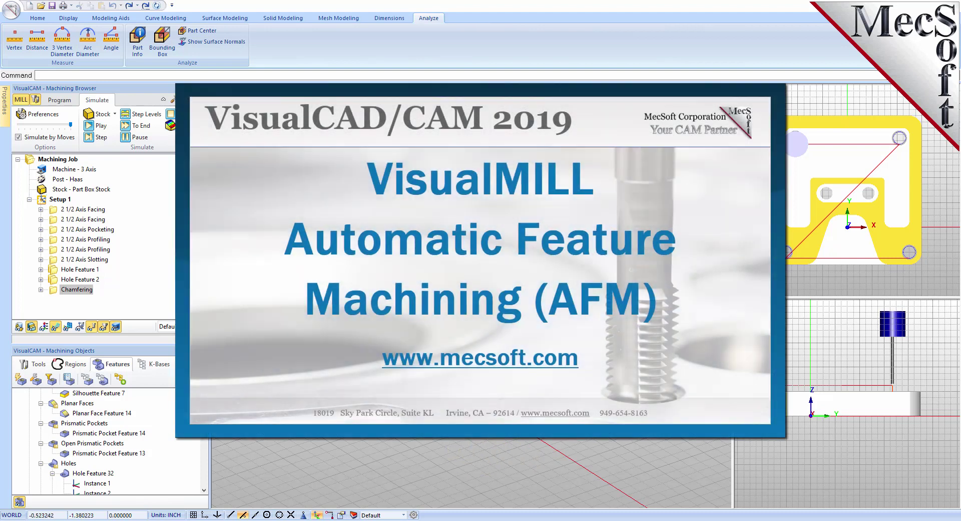